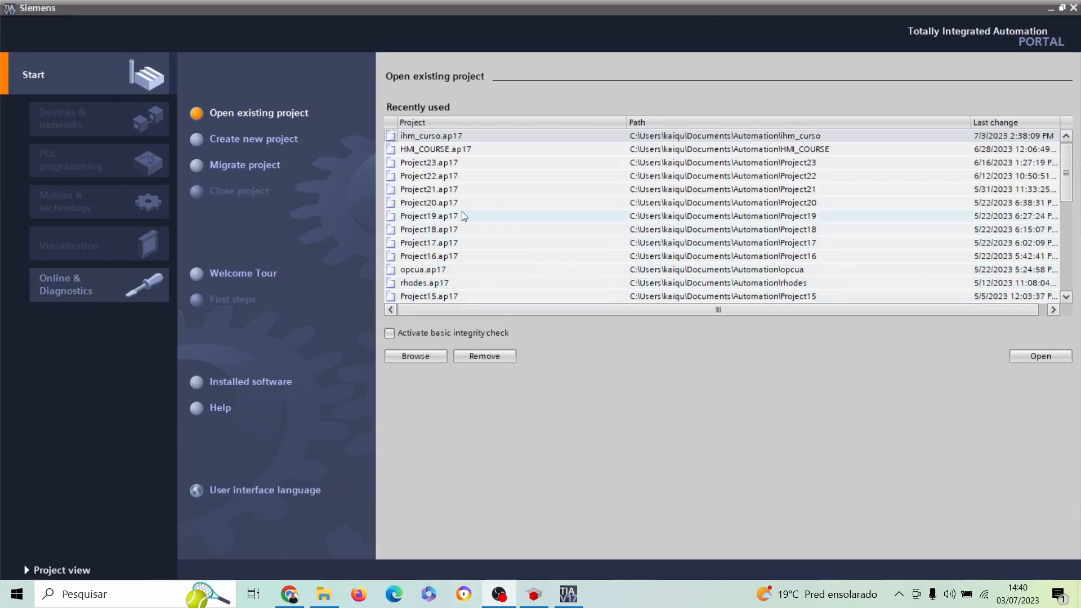
# Create a new project named HMI_projetct.
pyautogui.click(271, 150)
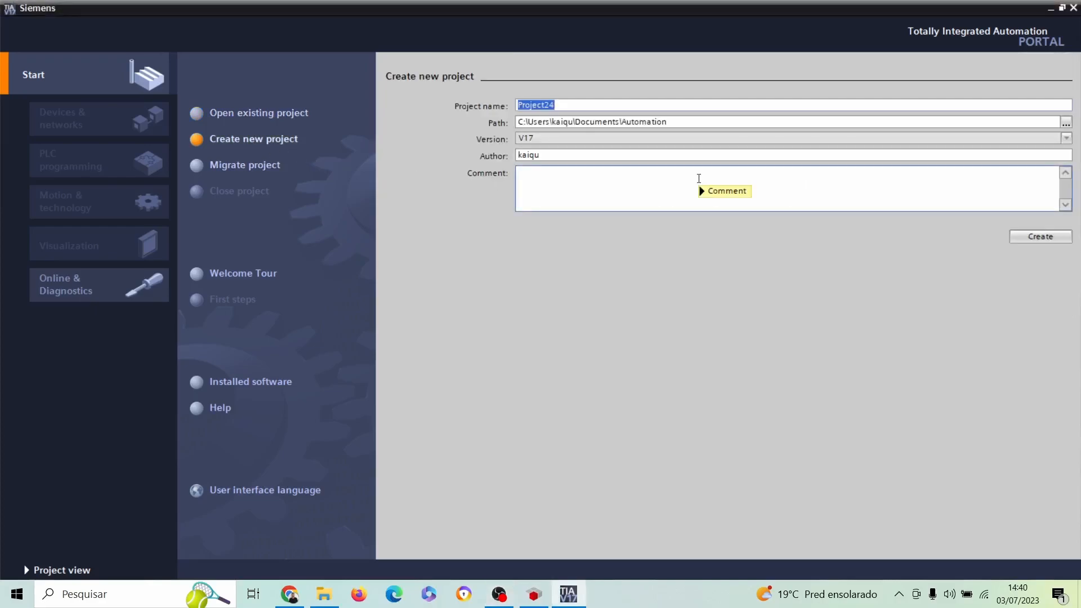
pyautogui.write('HMI')
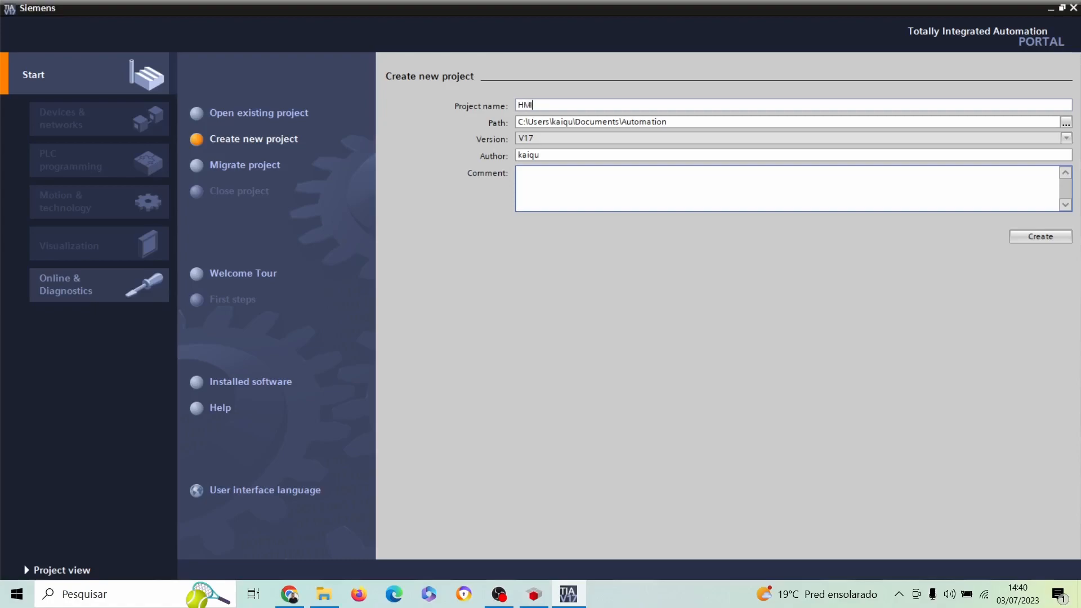
pyautogui.press('capslock')
pyautogui.write('_projetct')
pyautogui.click(1033, 241)
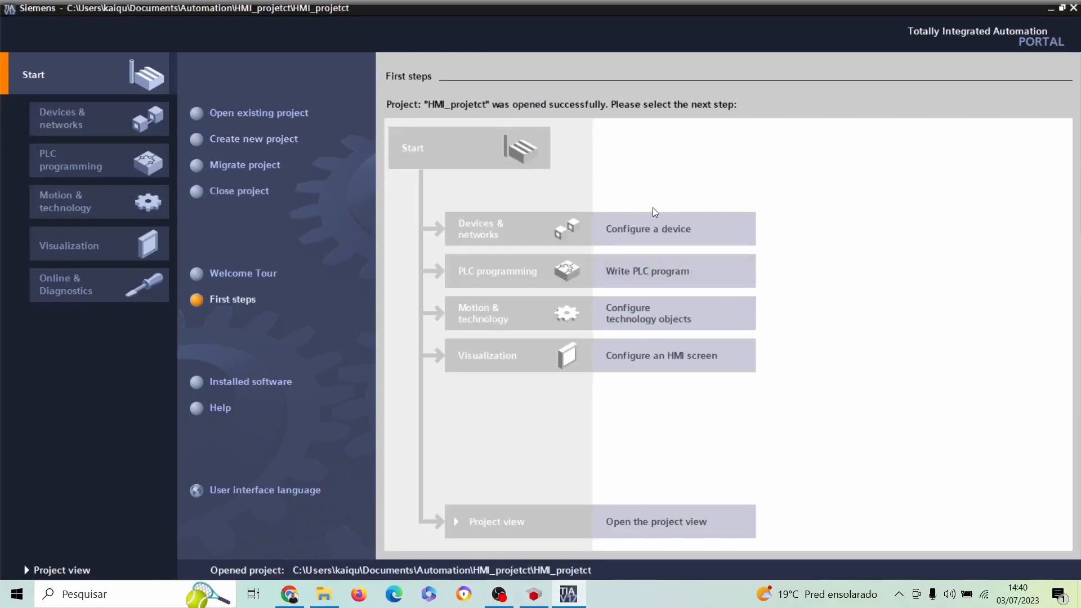
# Start adding a new device to the project and choose the HMI device category.
pyautogui.click(640, 238)
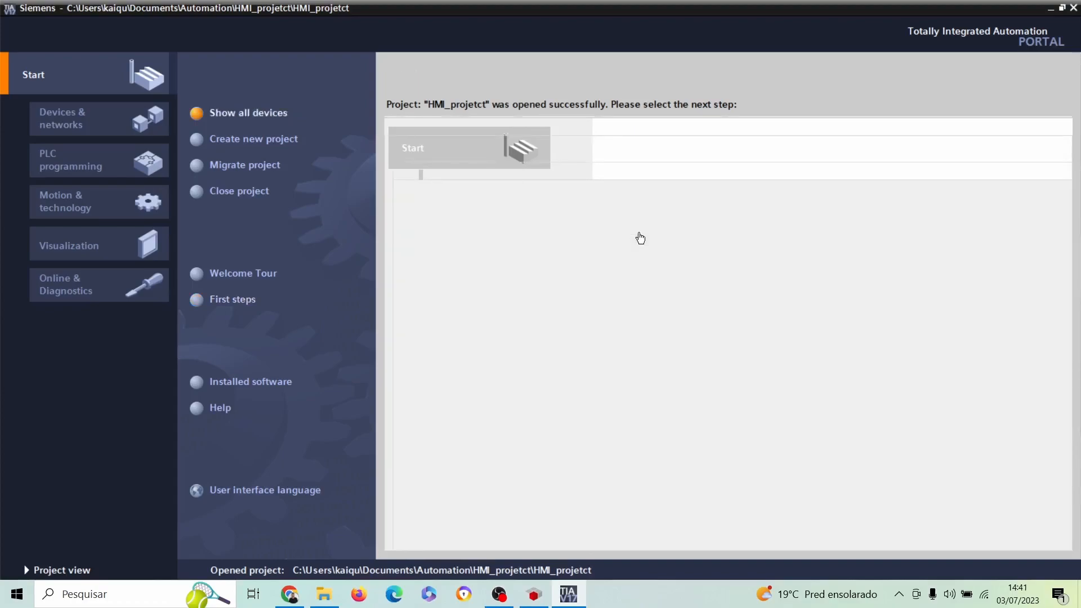
pyautogui.click(266, 146)
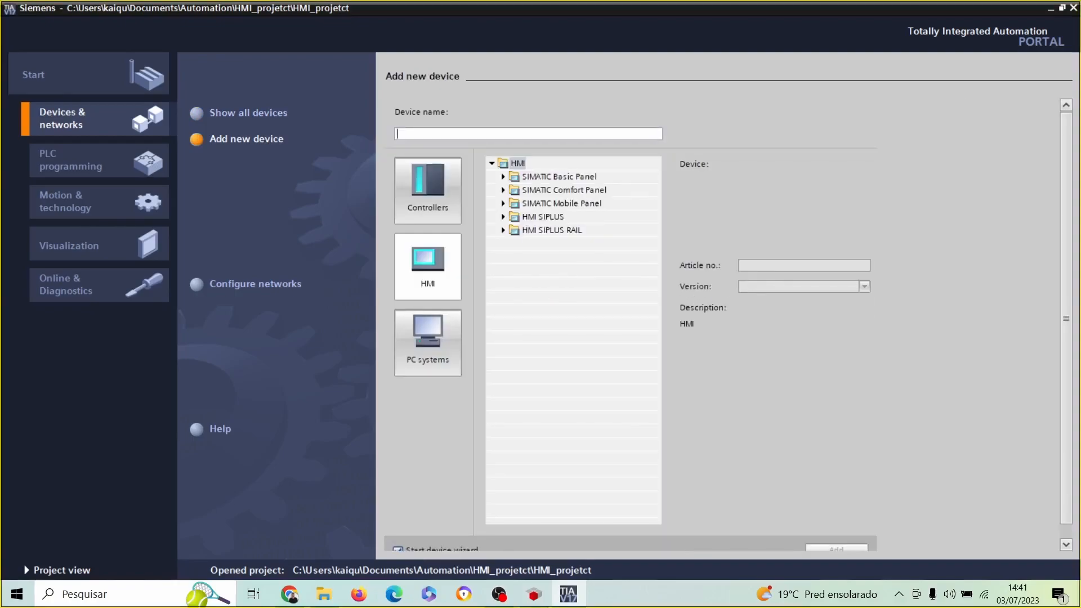
pyautogui.moveTo(448, 413)
pyautogui.mouseDown()
pyautogui.moveTo(361, 239)
pyautogui.moveTo(670, 112)
pyautogui.moveTo(566, 337)
pyautogui.moveTo(469, 416)
pyautogui.moveTo(445, 413)
pyautogui.mouseUp()
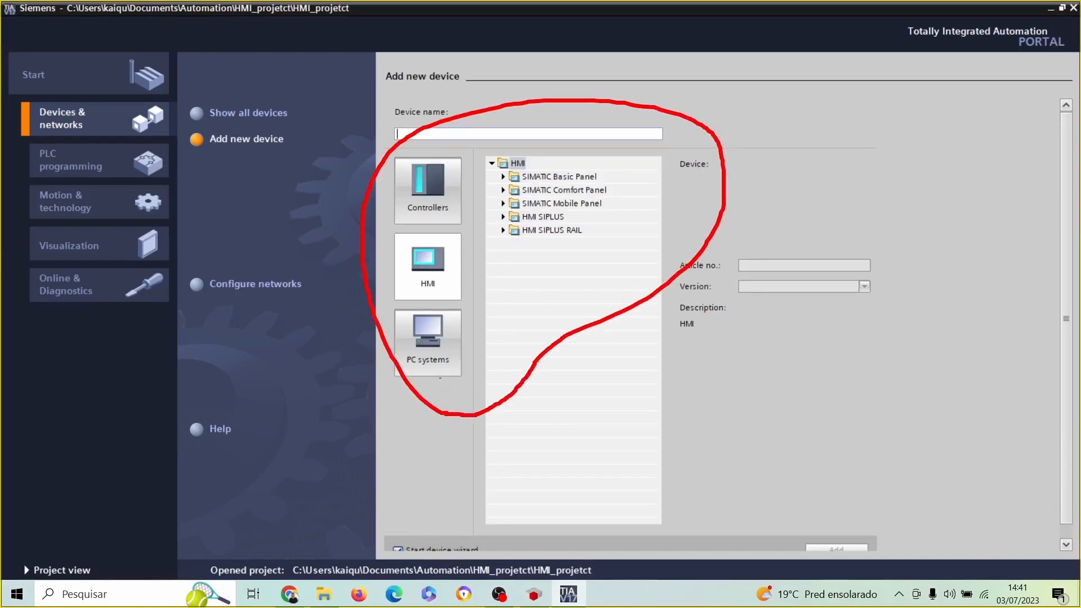
pyautogui.press('Escape')
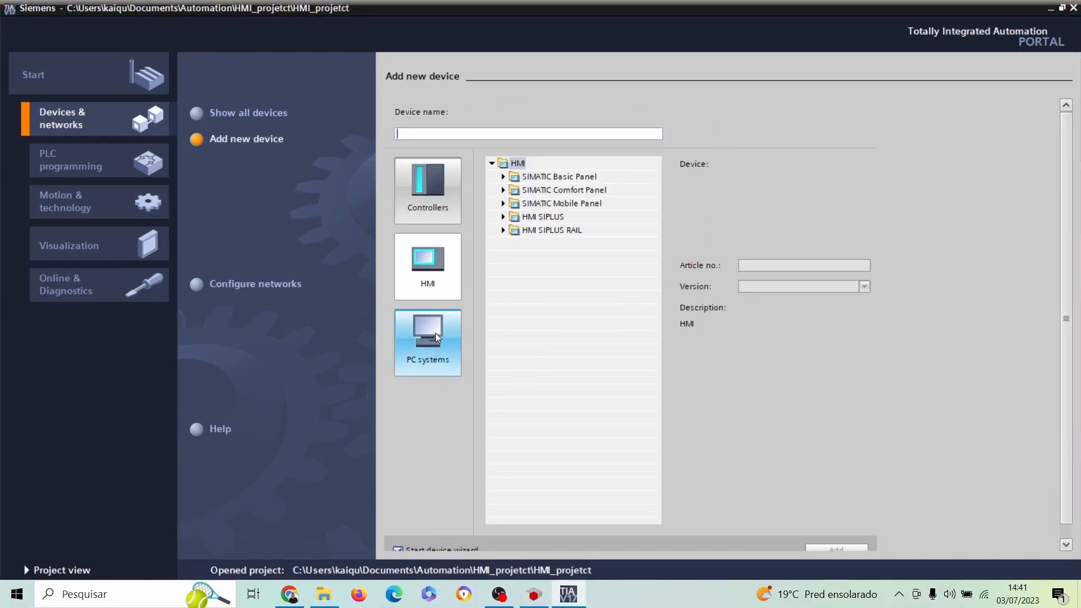
pyautogui.click(425, 273)
pyautogui.click(493, 167)
pyautogui.moveTo(693, 191)
pyautogui.mouseDown()
pyautogui.moveTo(626, 192)
pyautogui.moveTo(641, 196)
pyautogui.mouseUp()
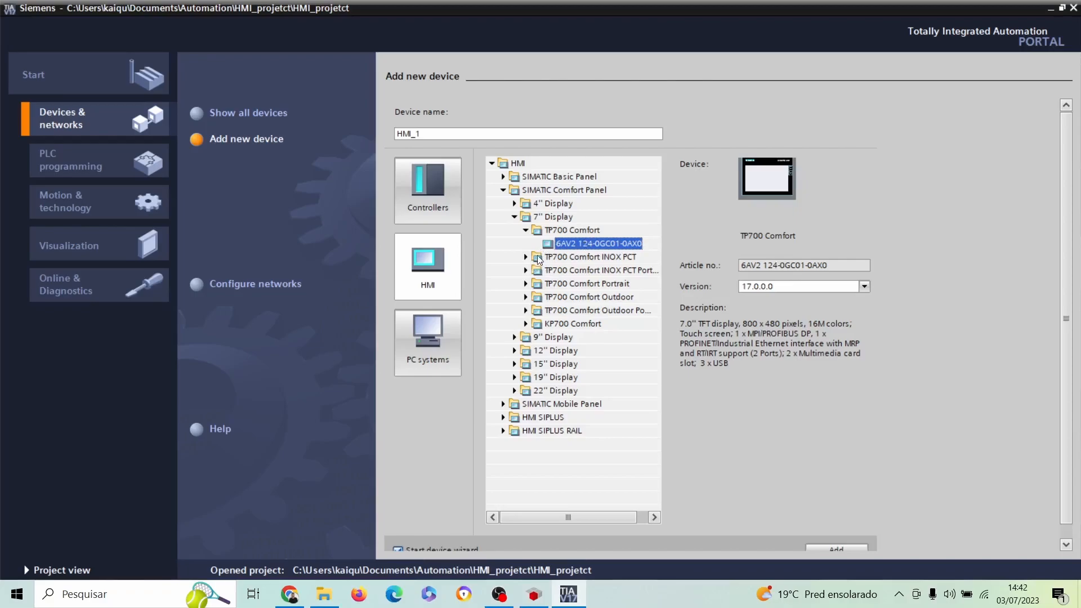
# Collapse the TP700 Comfort, 7'' Display and SIMATIC Comfort Panel folders in the HMI device catalogue.
pyautogui.click(525, 231)
pyautogui.click(515, 217)
pyautogui.click(515, 218)
pyautogui.click(515, 217)
pyautogui.click(503, 190)
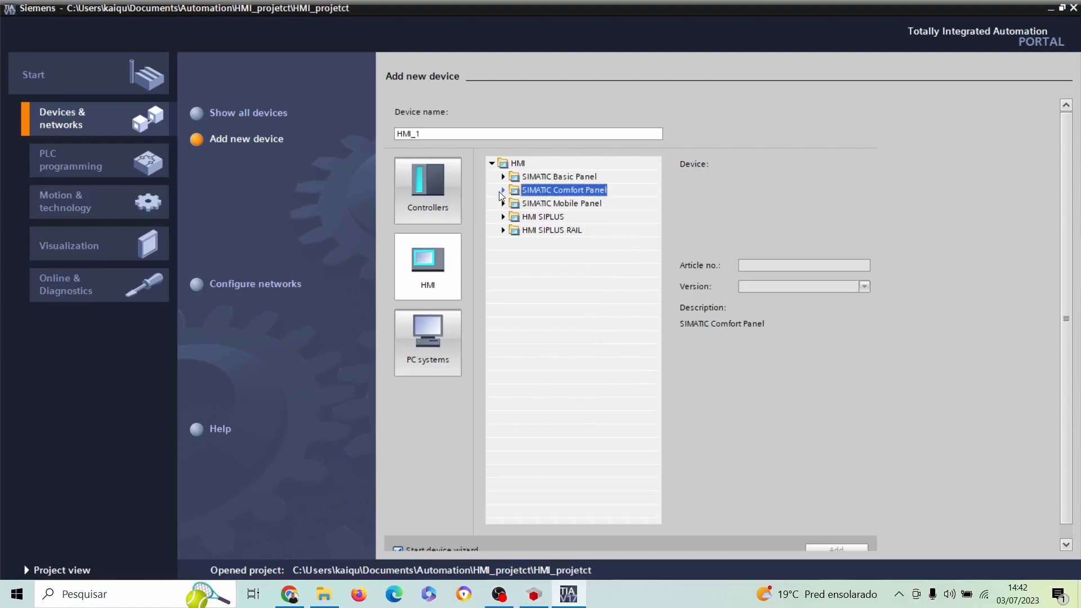
# Add the 7'' SIMATIC Comfort Panel TP700 Comfort, article 6AV2 124-0GC01-0AX0, to the project.
pyautogui.click(503, 190)
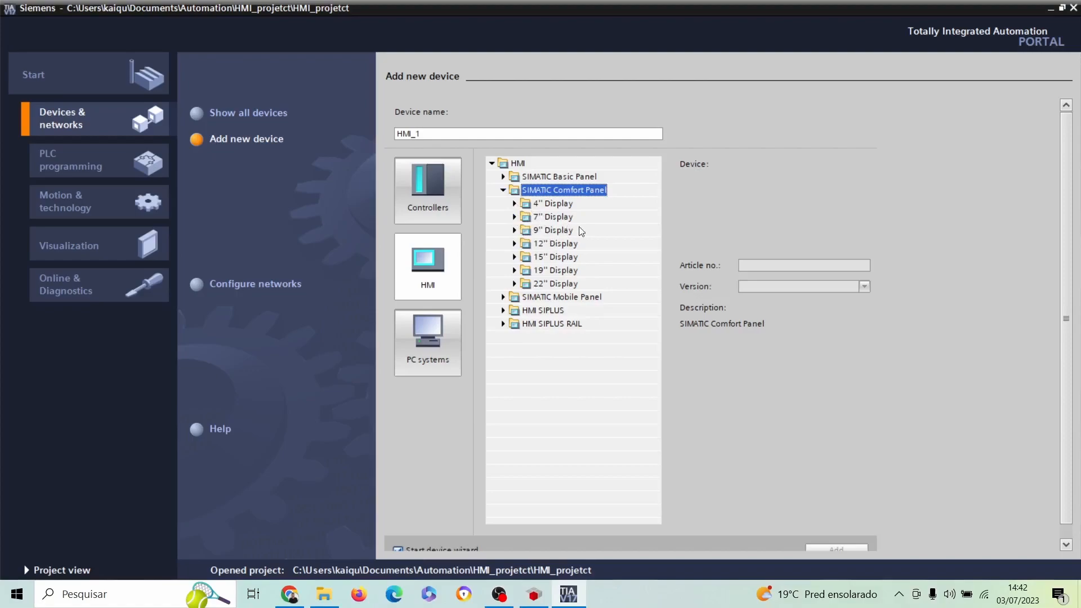
pyautogui.doubleClick(514, 217)
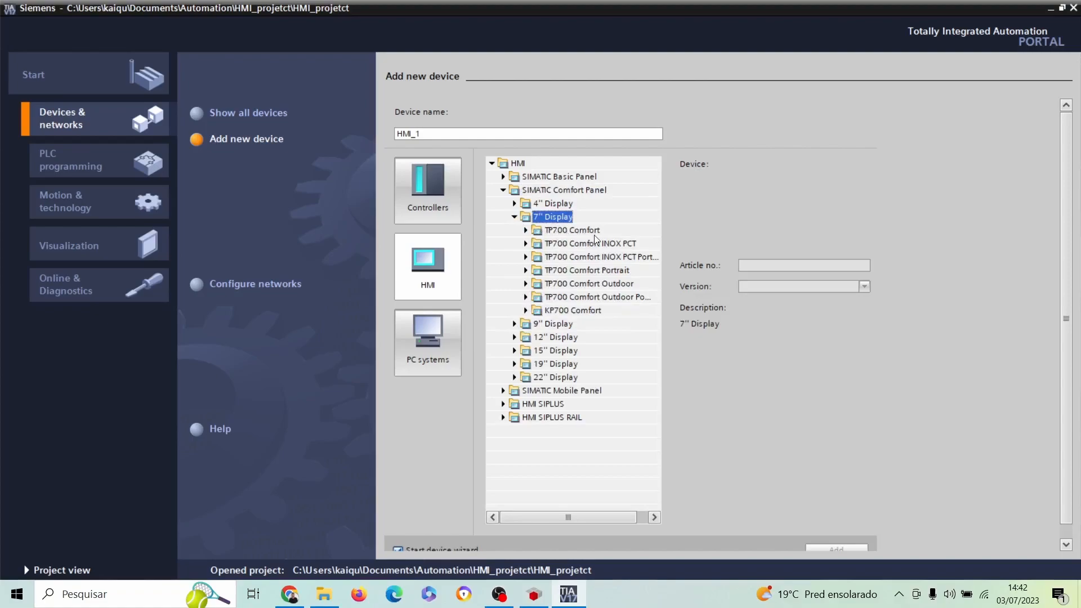
pyautogui.click(526, 230)
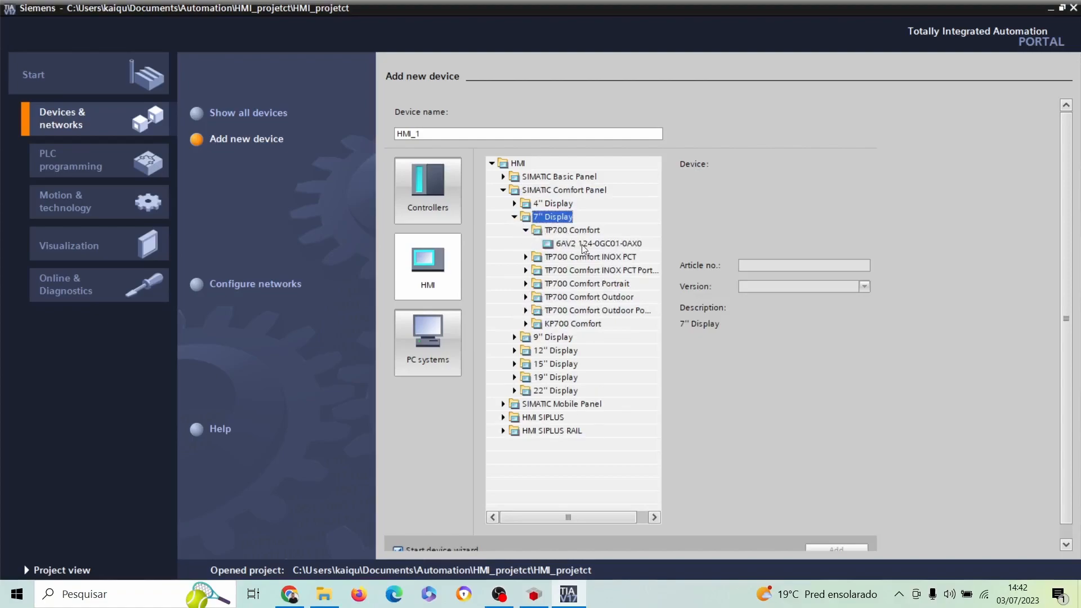
pyautogui.click(579, 244)
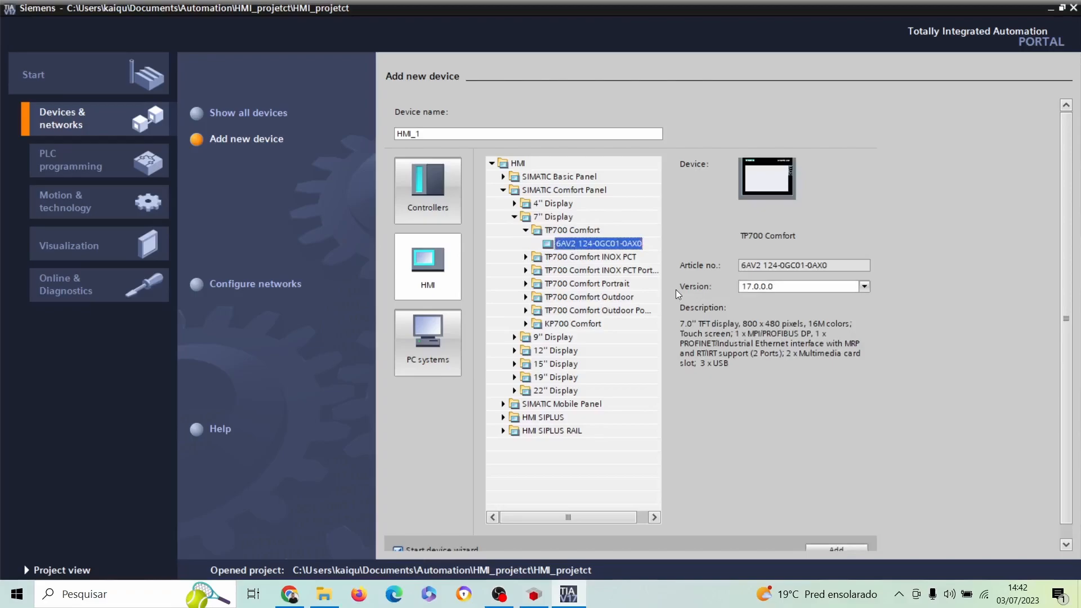
pyautogui.scroll(-1, 842, 555)
pyautogui.click(835, 545)
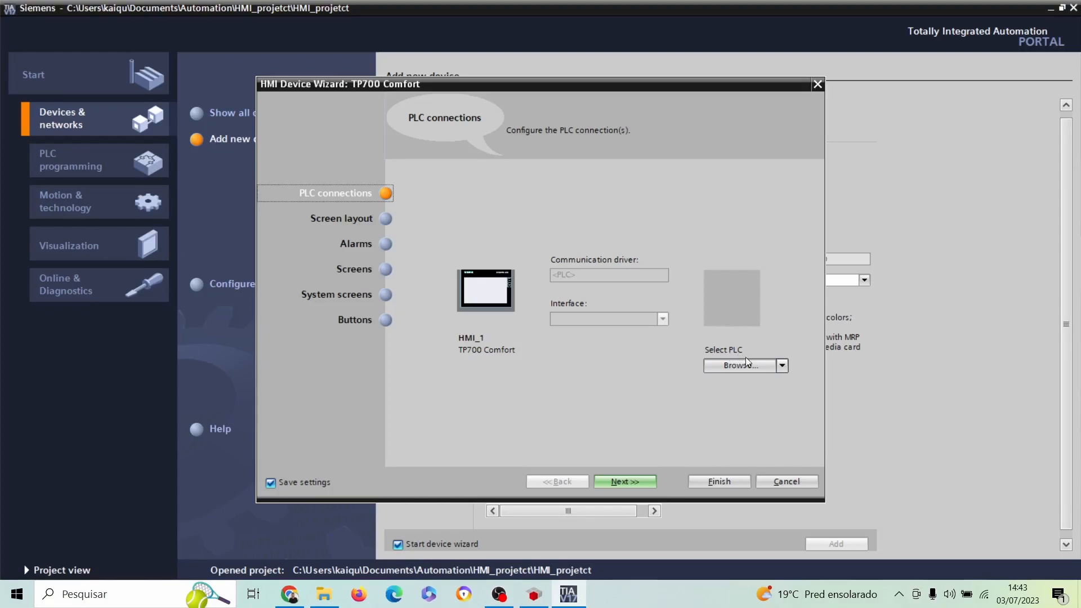
# Check the selectable PLCs and finish the HMI Device Wizard without assigning a PLC.
pyautogui.click(783, 366)
pyautogui.click(590, 424)
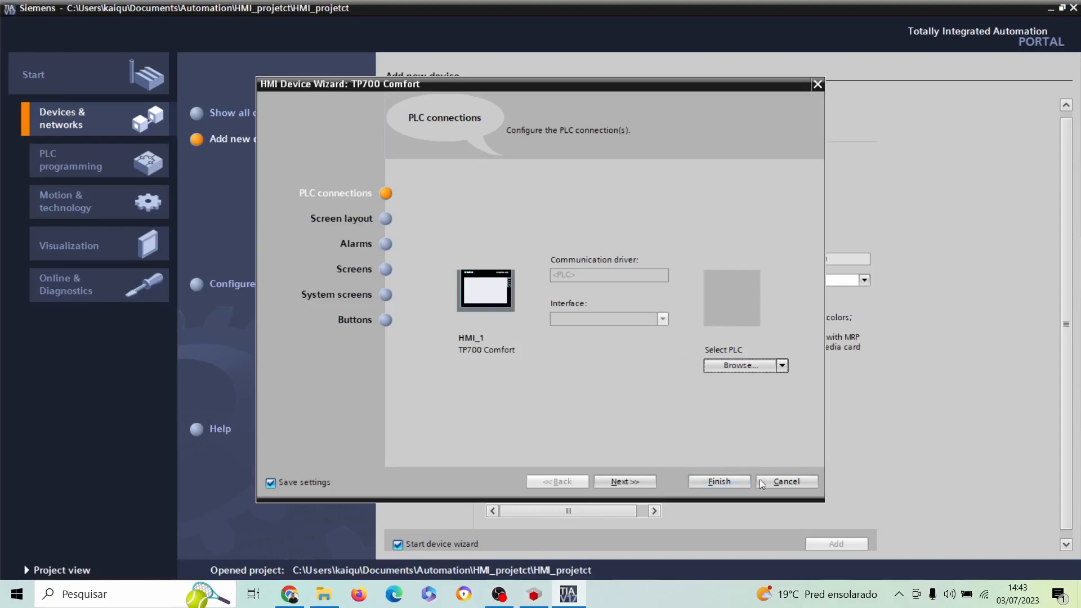
pyautogui.click(698, 482)
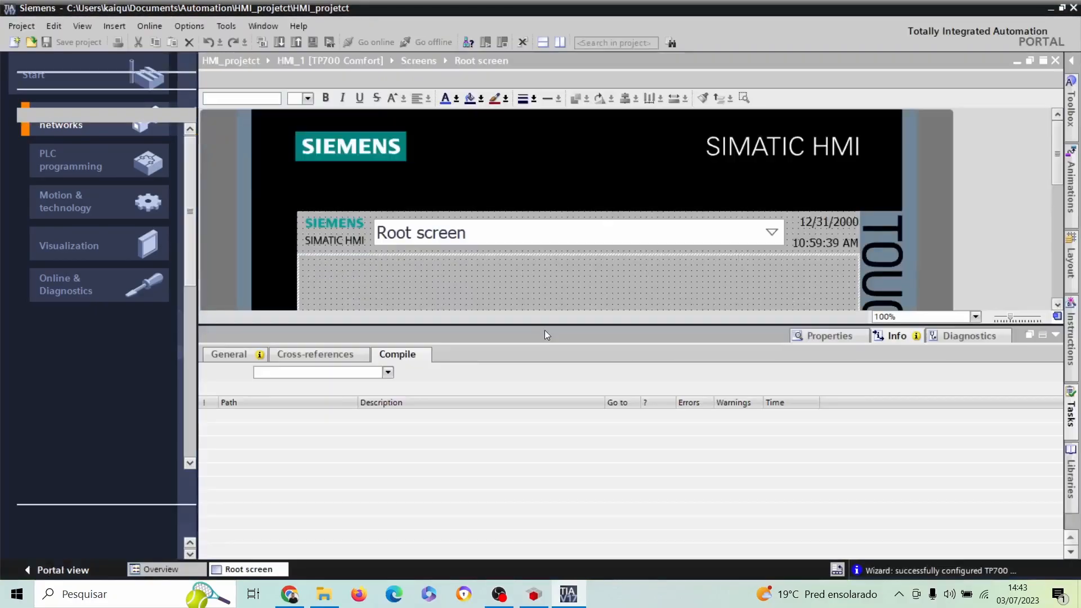
# Enlarge the Root screen's editing area by shrinking the inspector window, and collapse the HMI_1 device in the project tree.
pyautogui.moveTo(615, 325); pyautogui.dragTo(614, 516)
pyautogui.scroll(-3, 619, 315)
pyautogui.scroll(3, 529, 298)
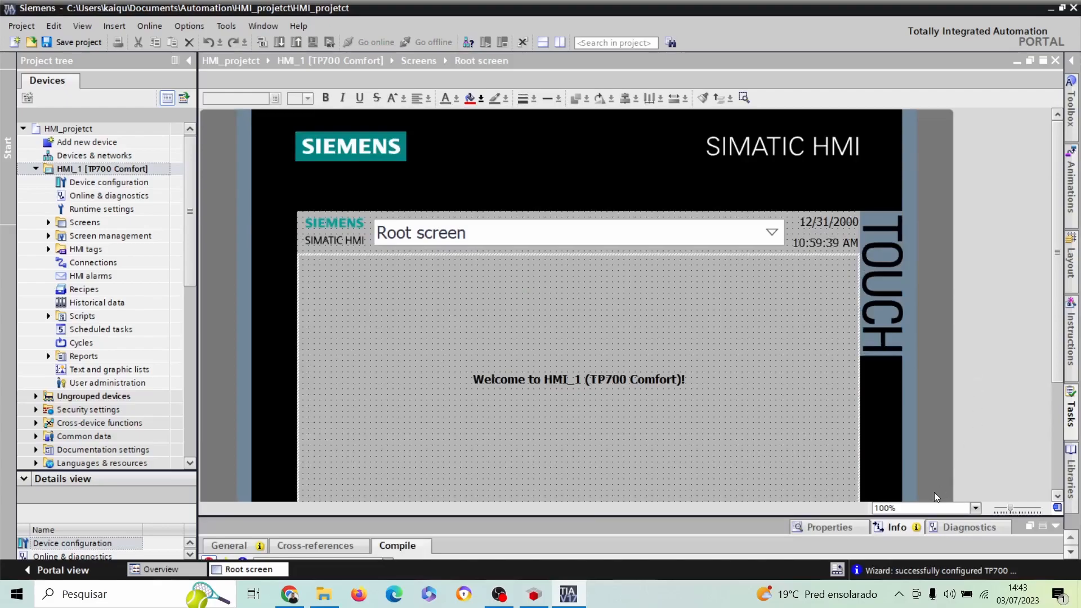
pyautogui.scroll(-3, 852, 459)
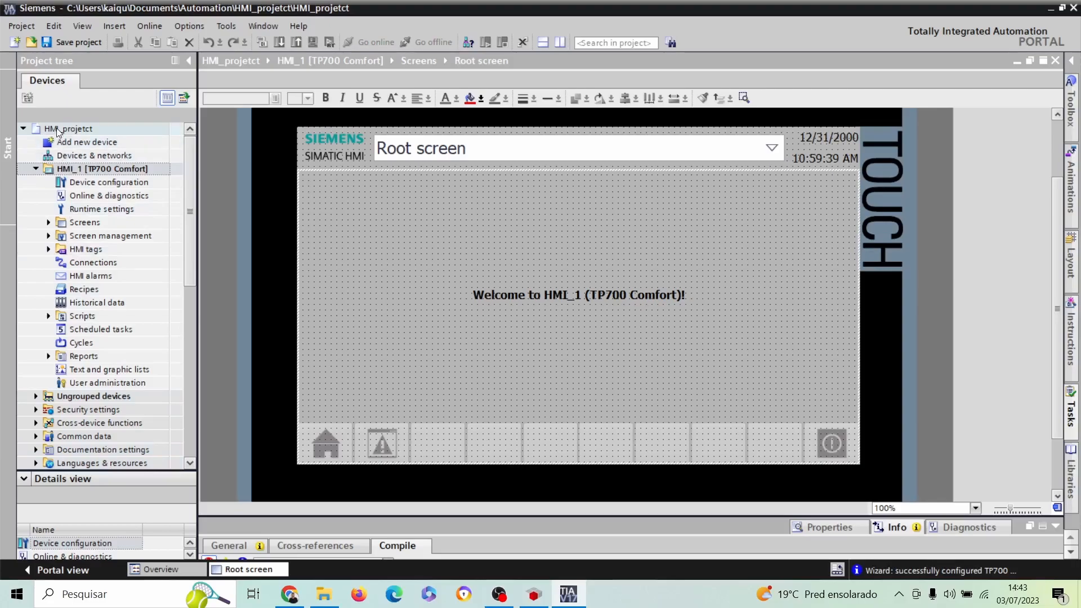
pyautogui.click(36, 169)
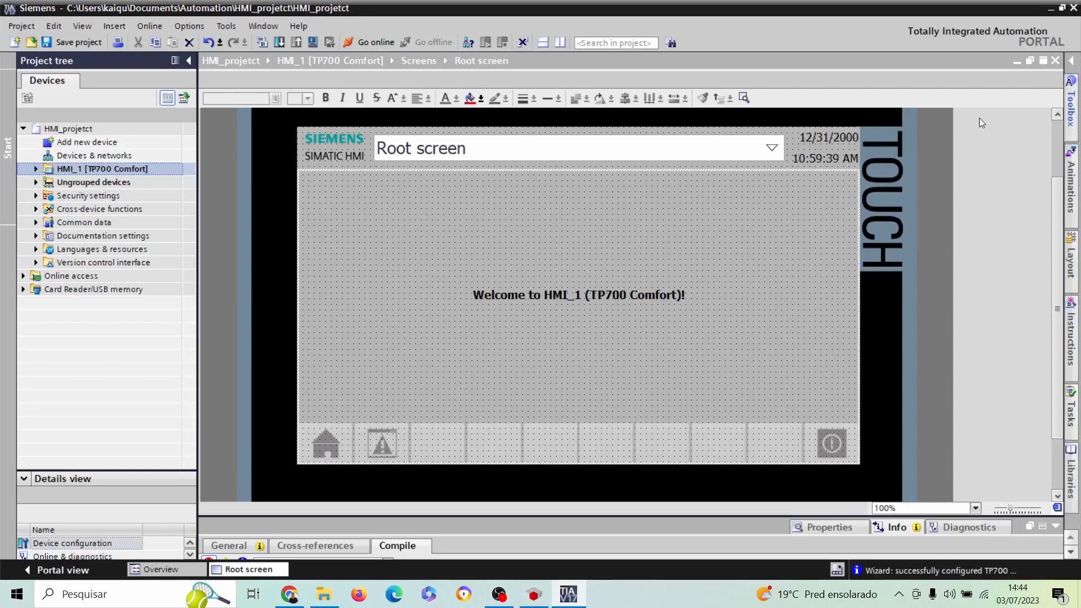
# Examine the Basic objects, Elements and Controls offered in the Toolbox for the Root screen.
pyautogui.click(1073, 119)
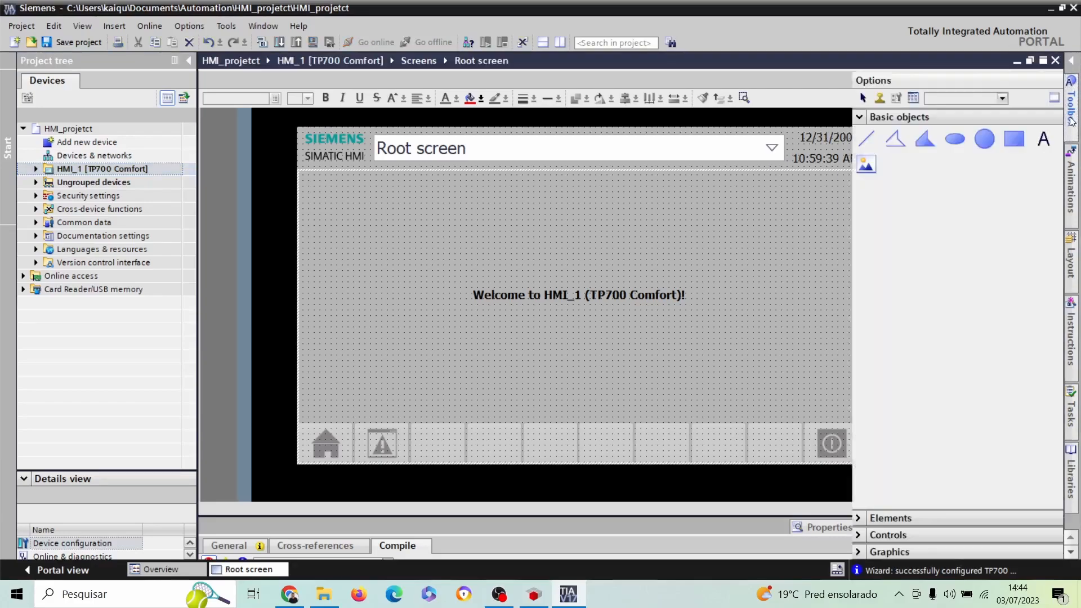
pyautogui.click(860, 117)
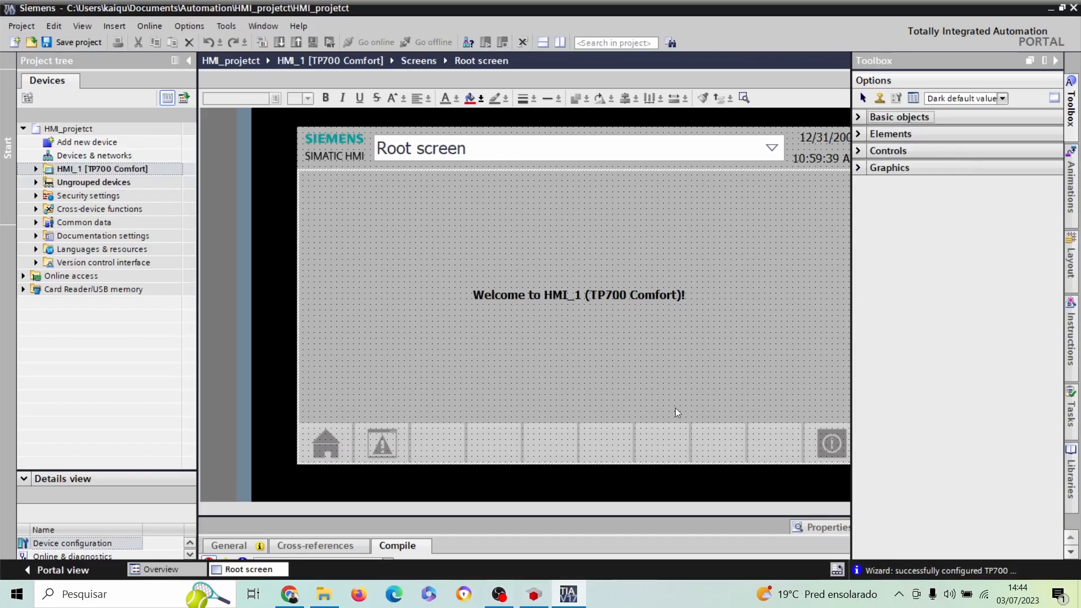
pyautogui.click(857, 117)
pyautogui.click(990, 139)
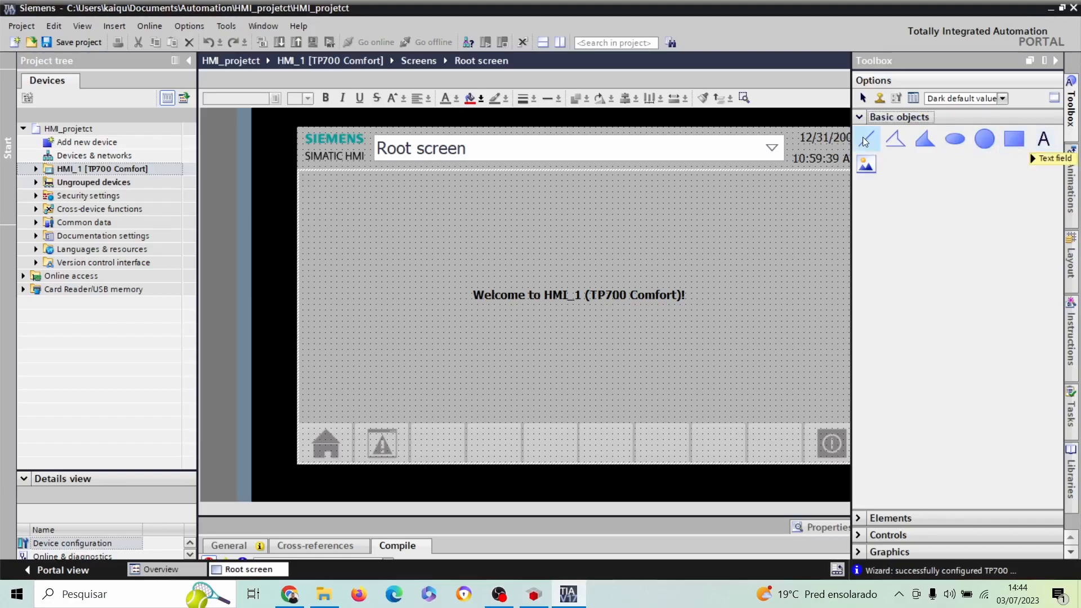
pyautogui.click(862, 119)
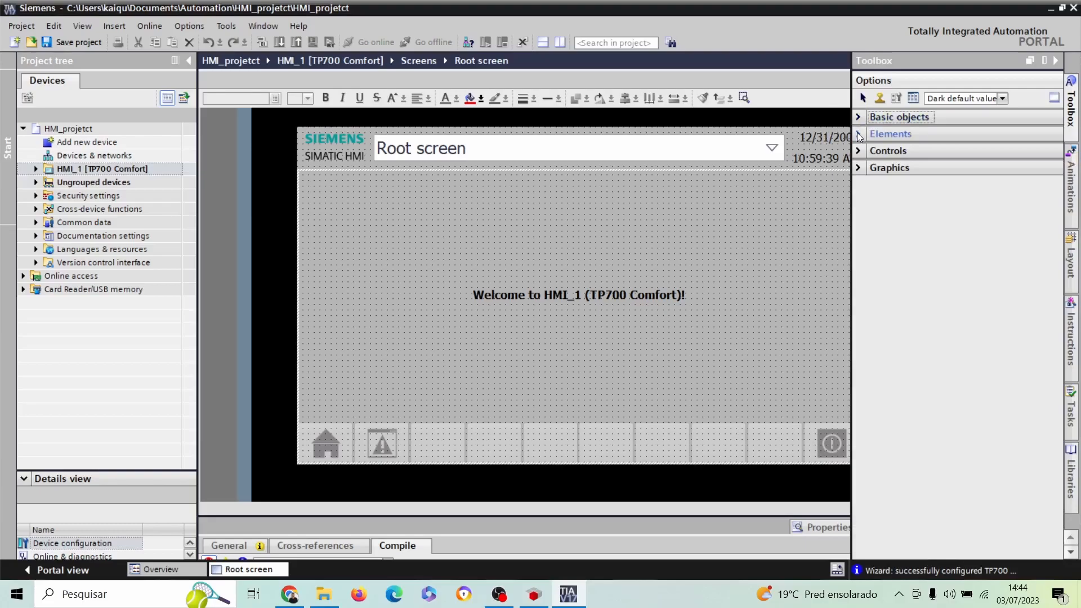
pyautogui.click(860, 134)
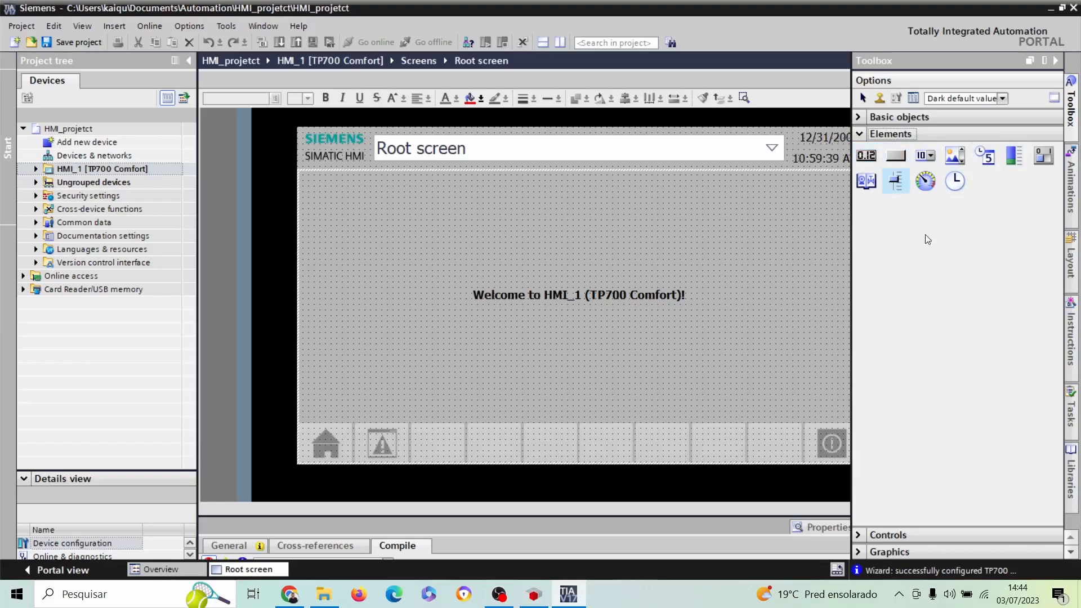
pyautogui.click(860, 136)
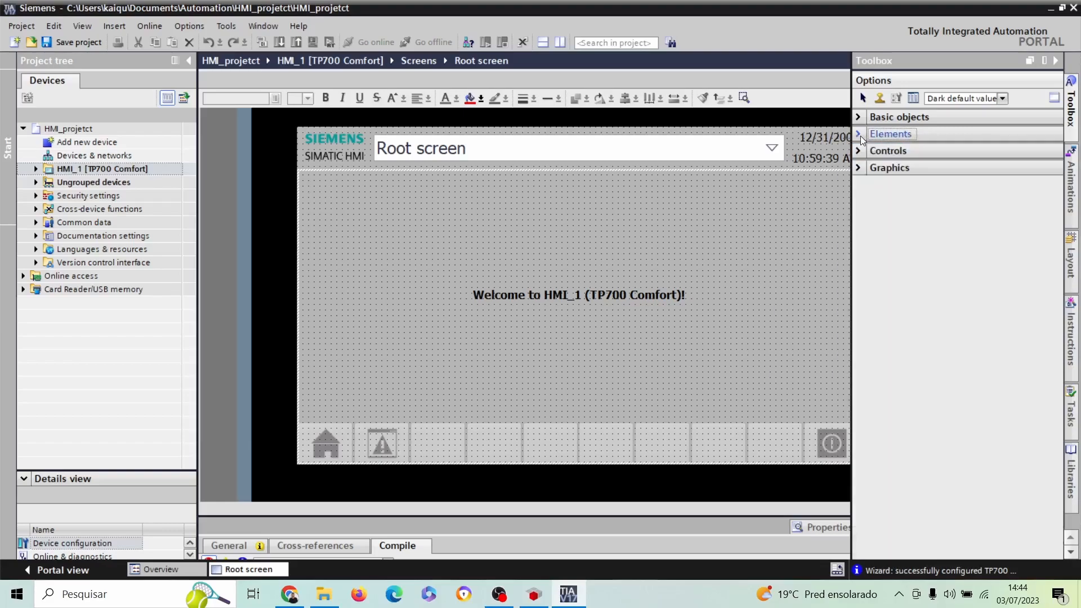
pyautogui.click(859, 150)
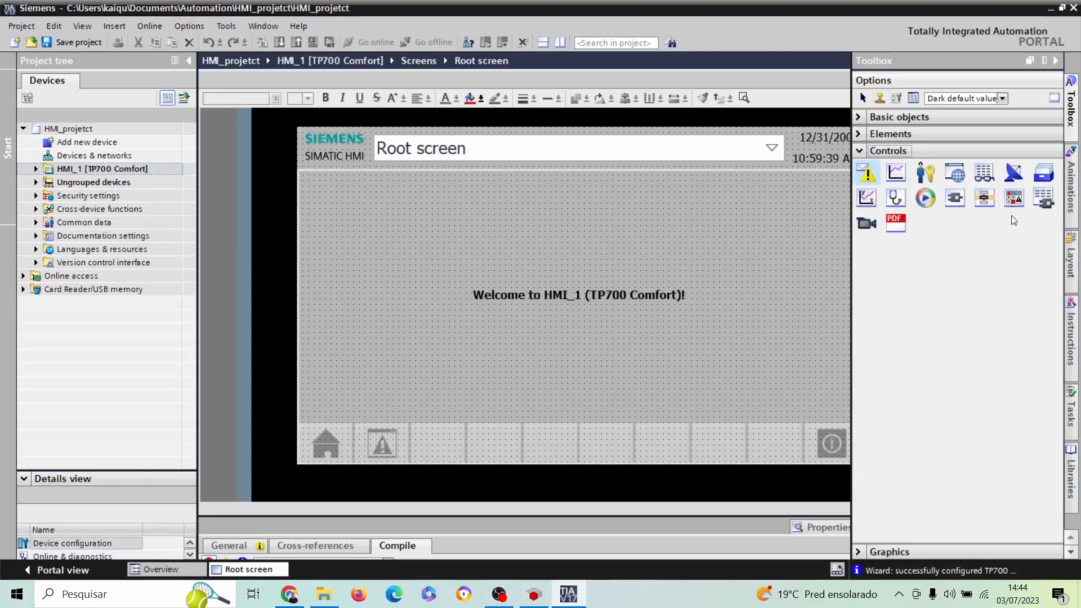
pyautogui.click(859, 151)
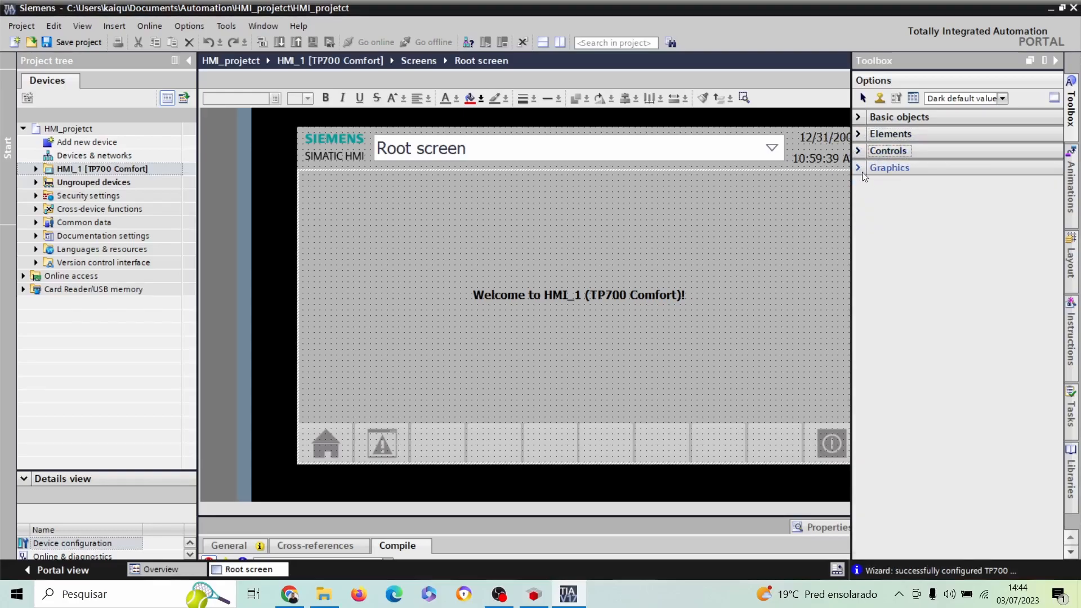
# Browse the WinCC graphics folder and view the Power graphics under Industries [WMF].
pyautogui.click(863, 172)
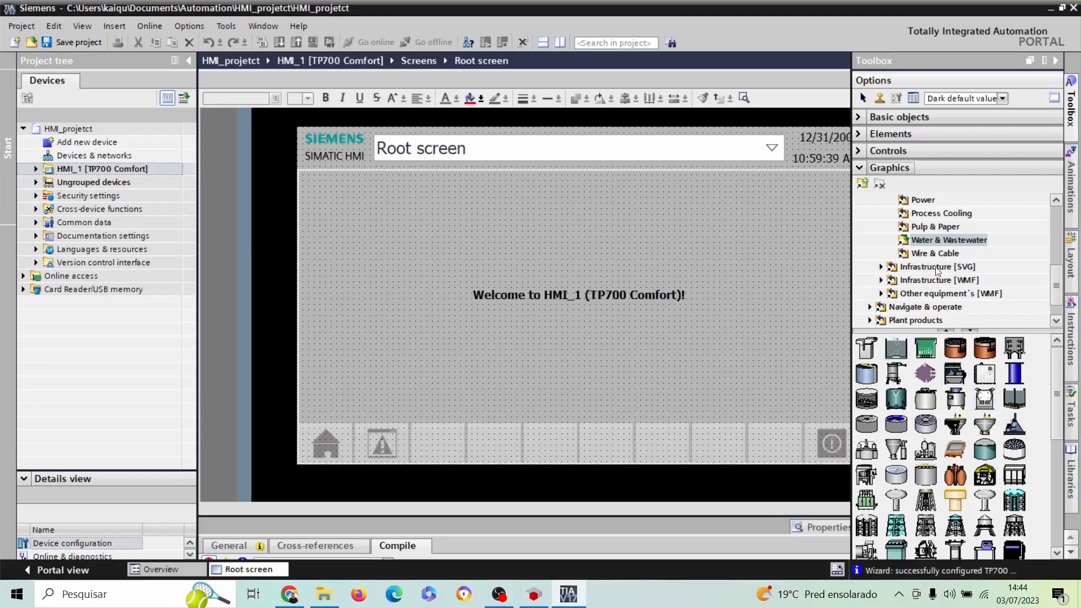
pyautogui.moveTo(1057, 286); pyautogui.dragTo(1052, 221)
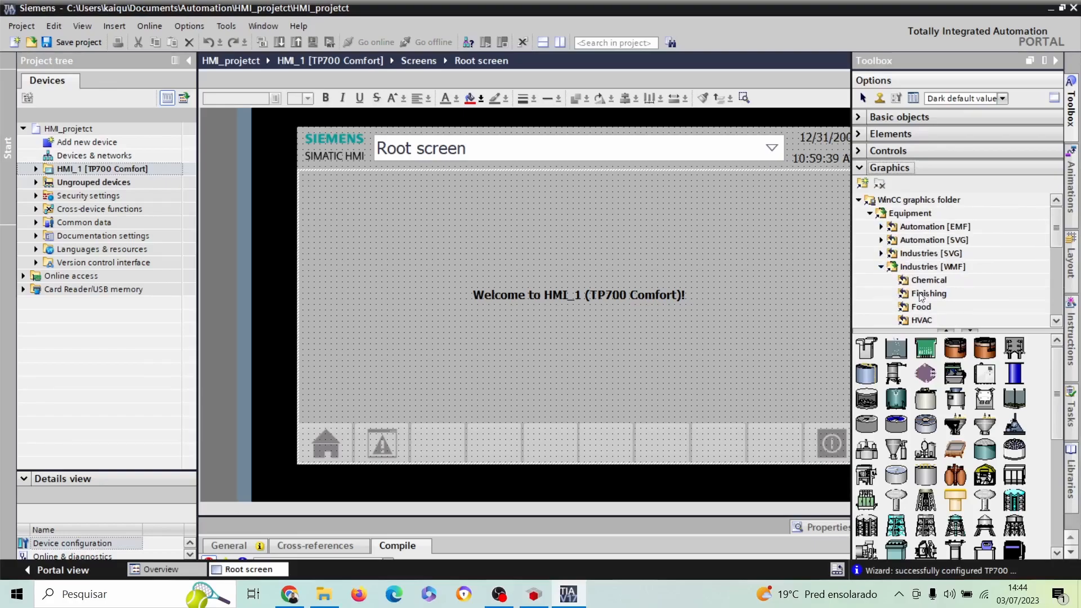
pyautogui.moveTo(1059, 234); pyautogui.dragTo(1061, 269)
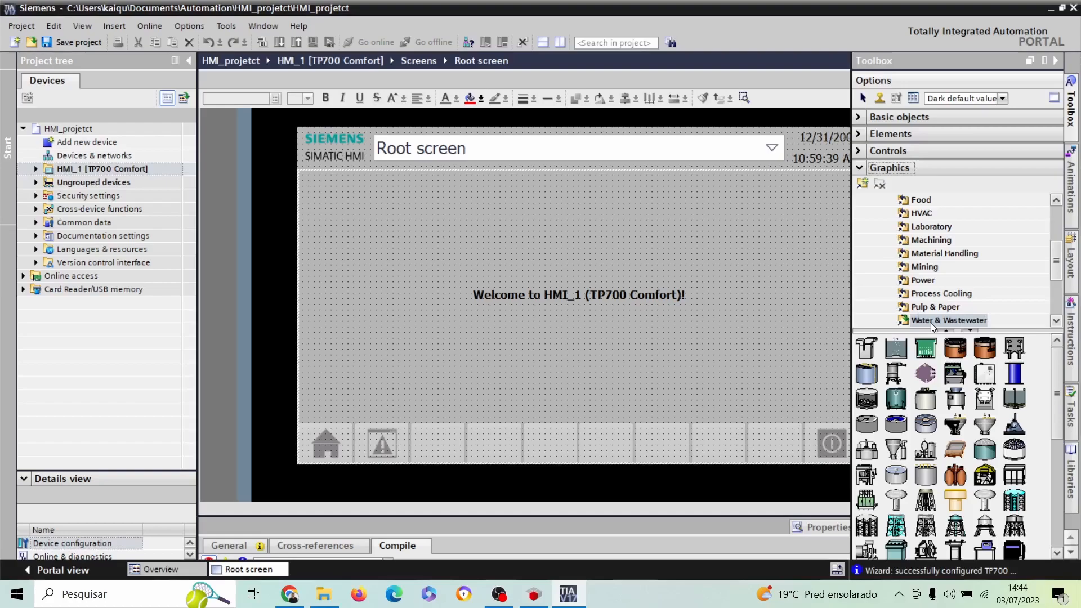
pyautogui.click(916, 283)
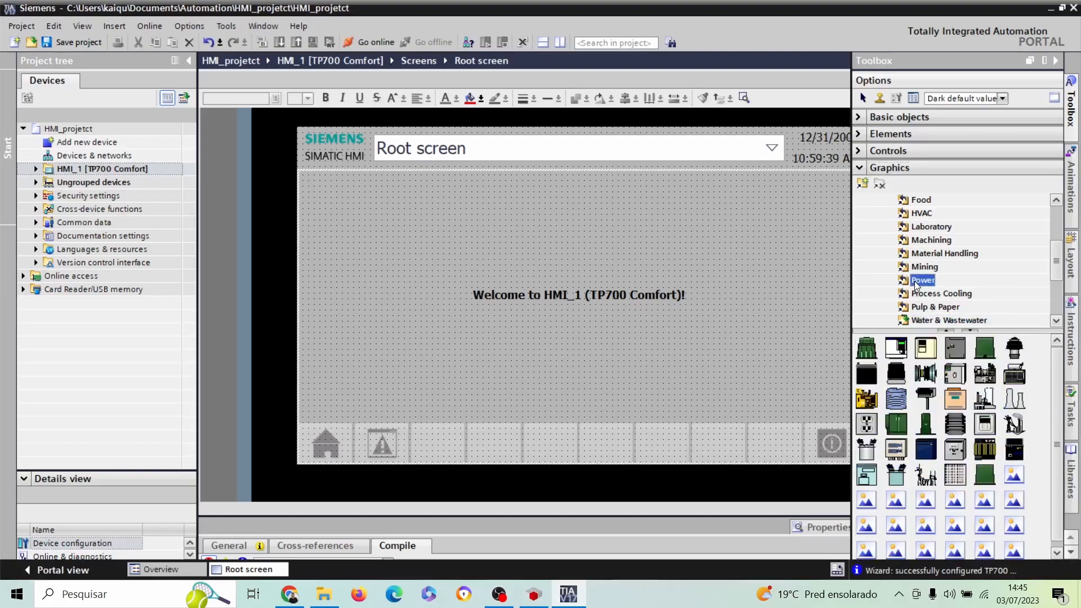
pyautogui.scroll(3, 916, 282)
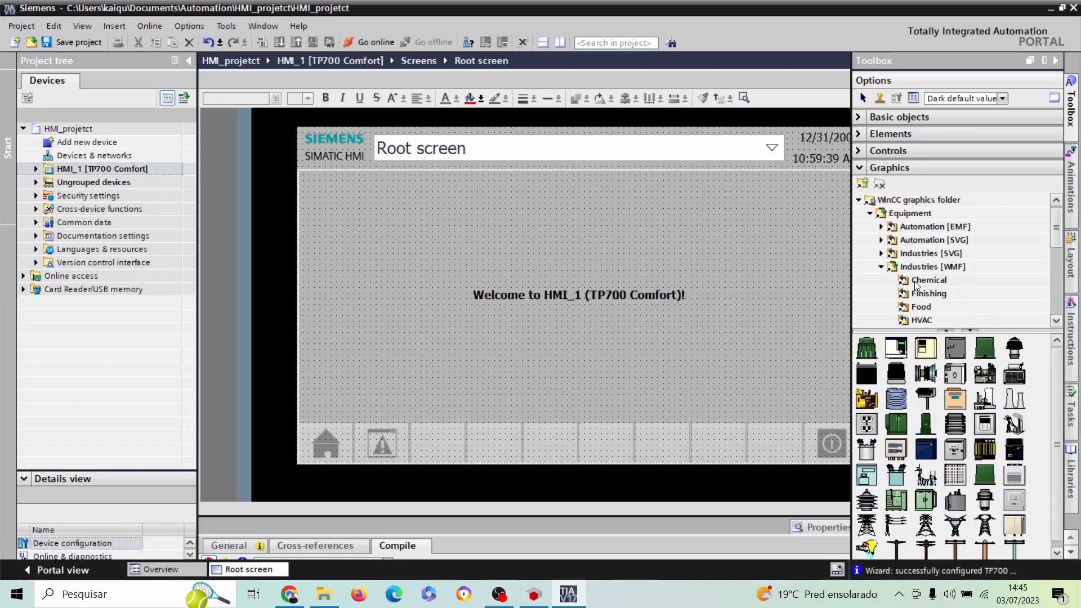
# Browse the Other equipment's [WMF] graphics, viewing the Valves, Scales and Sensors symbols.
pyautogui.click(870, 214)
pyautogui.click(872, 241)
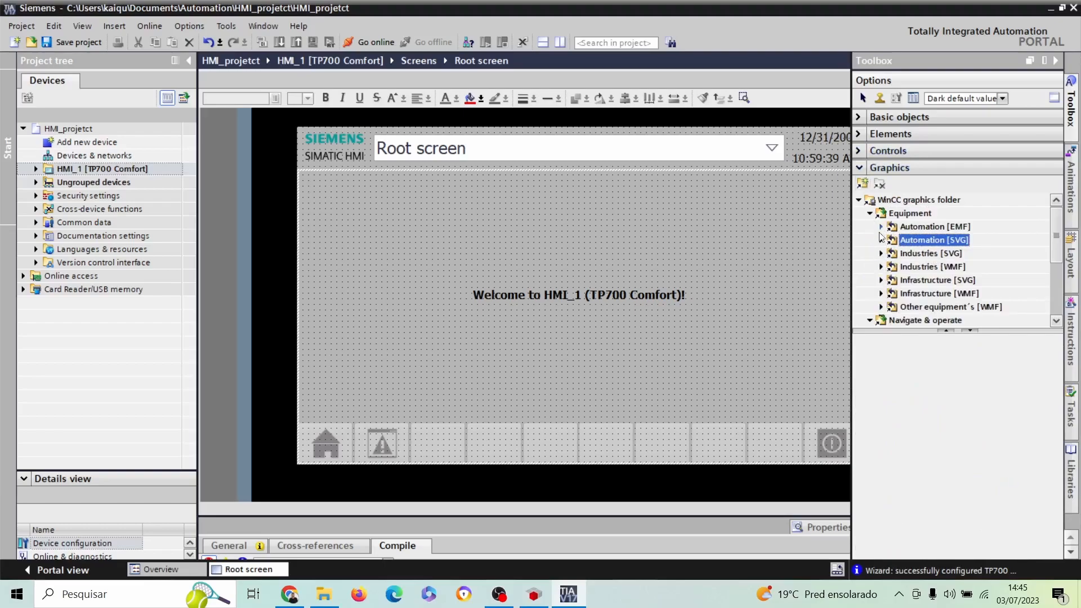
pyautogui.scroll(-1, 871, 321)
pyautogui.click(882, 268)
pyautogui.scroll(-5, 952, 290)
pyautogui.scroll(1, 945, 291)
pyautogui.scroll(2, 945, 291)
pyautogui.scroll(-1, 944, 291)
pyautogui.click(923, 280)
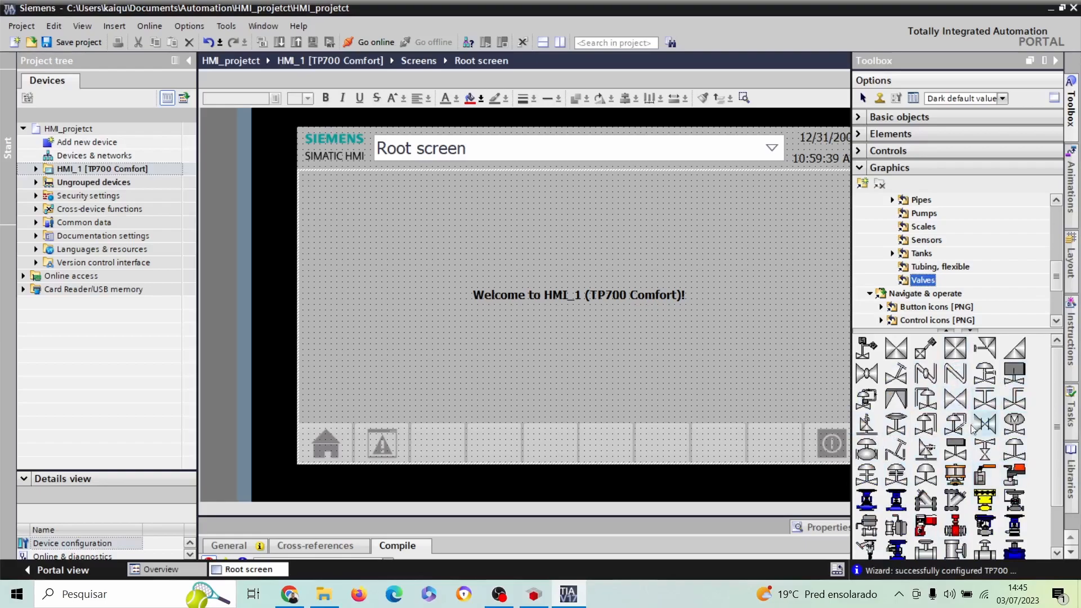
pyautogui.click(926, 228)
pyautogui.click(928, 240)
pyautogui.scroll(3, 959, 257)
pyautogui.scroll(1, 957, 252)
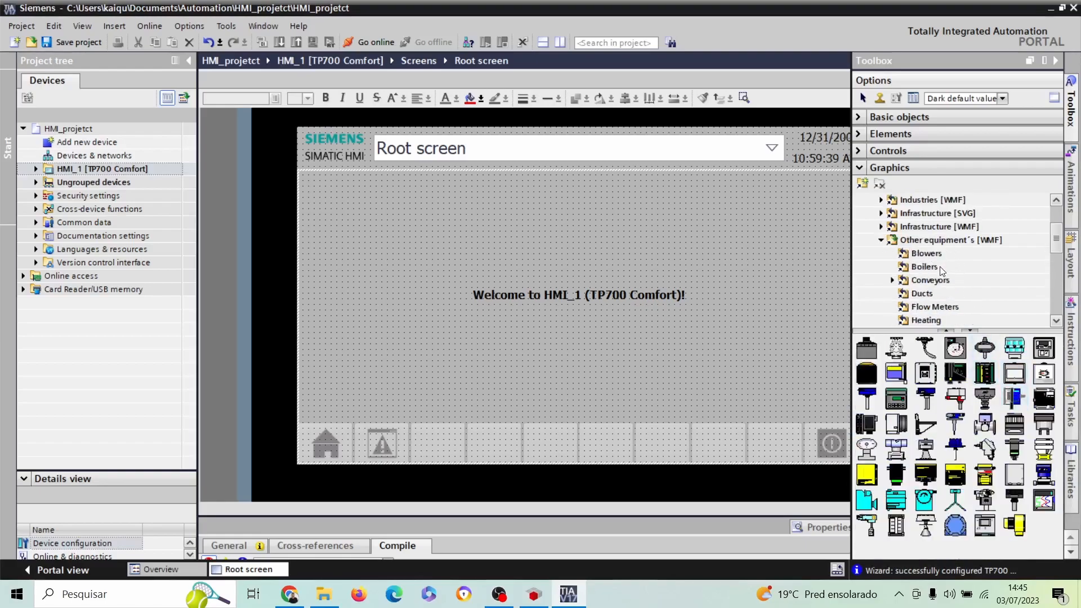
# View the Blowers graphics and delete the welcome text from the Root screen.
pyautogui.click(928, 253)
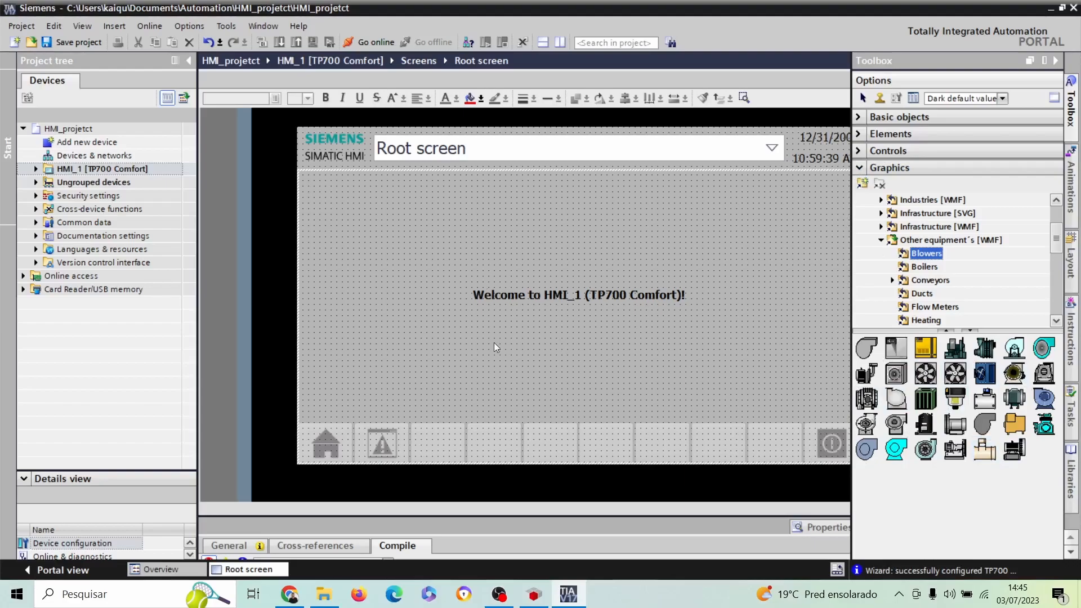
pyautogui.click(724, 251)
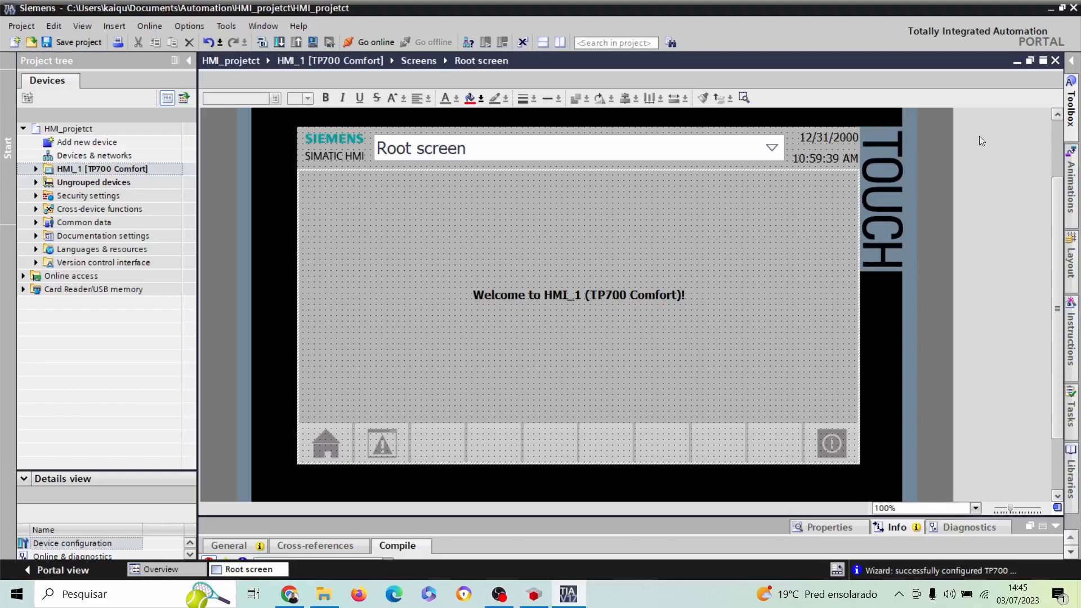
pyautogui.click(626, 298)
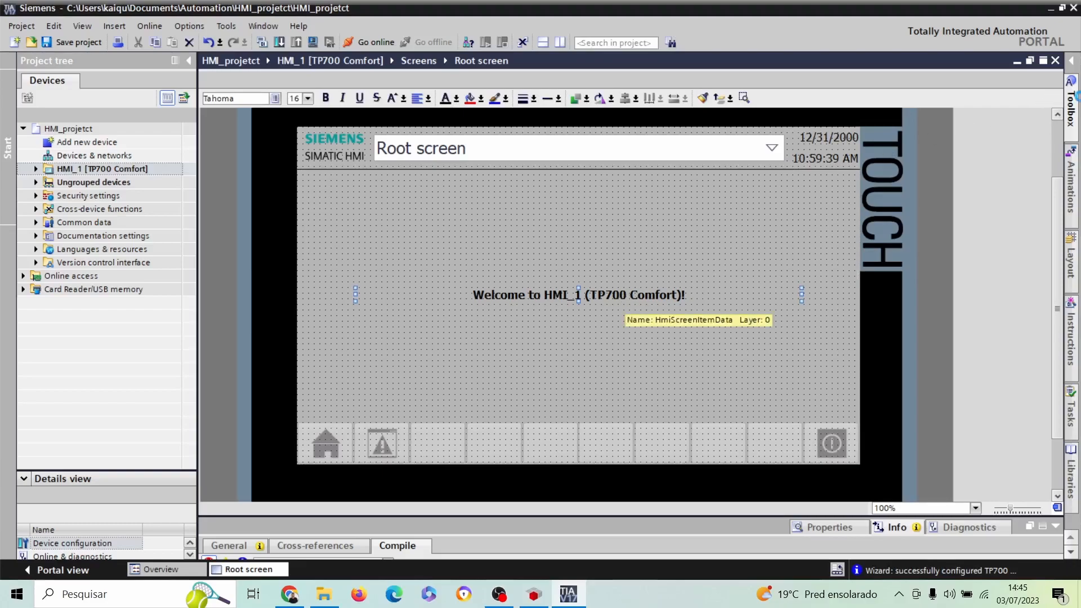
pyautogui.press('Delete')
# Place a Switch element in the left half of the Root screen's work area.
pyautogui.click(1072, 113)
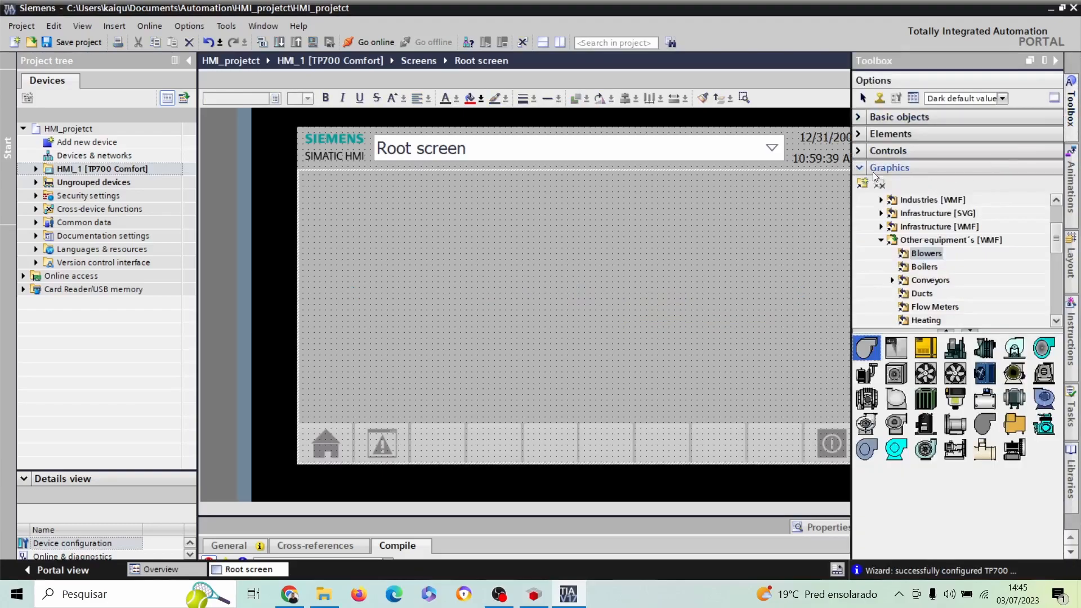
pyautogui.click(877, 169)
pyautogui.click(860, 118)
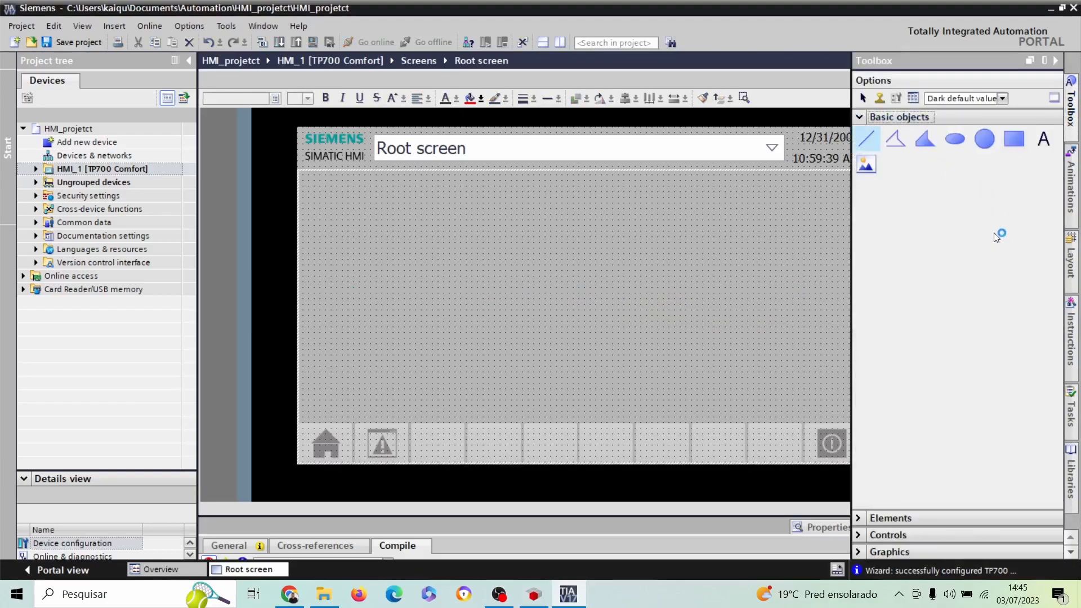
pyautogui.click(859, 117)
pyautogui.click(860, 135)
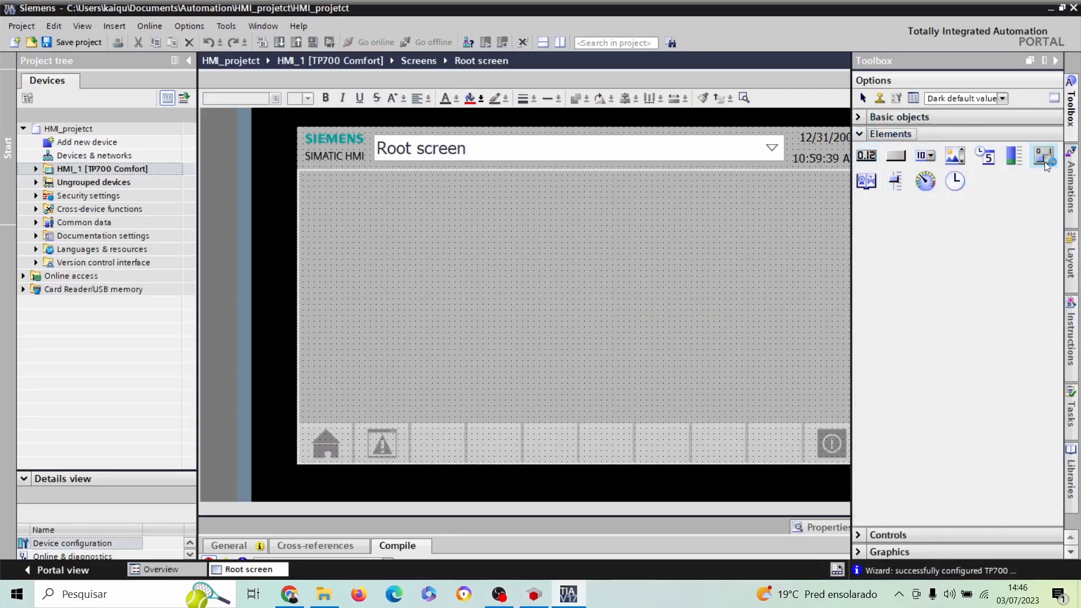
pyautogui.moveTo(1045, 156); pyautogui.dragTo(430, 283)
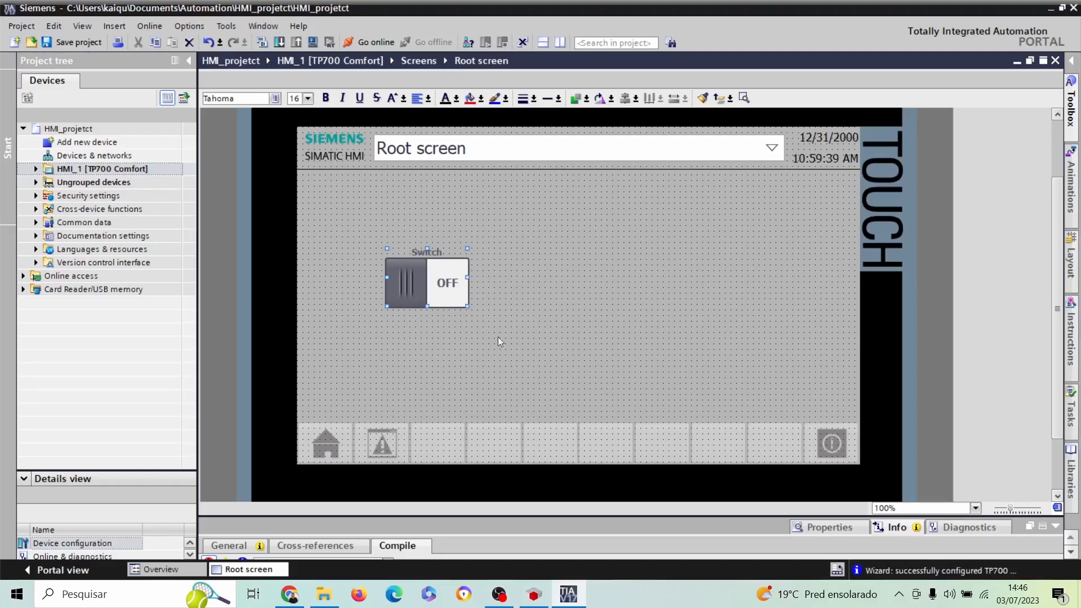
pyautogui.click(552, 278)
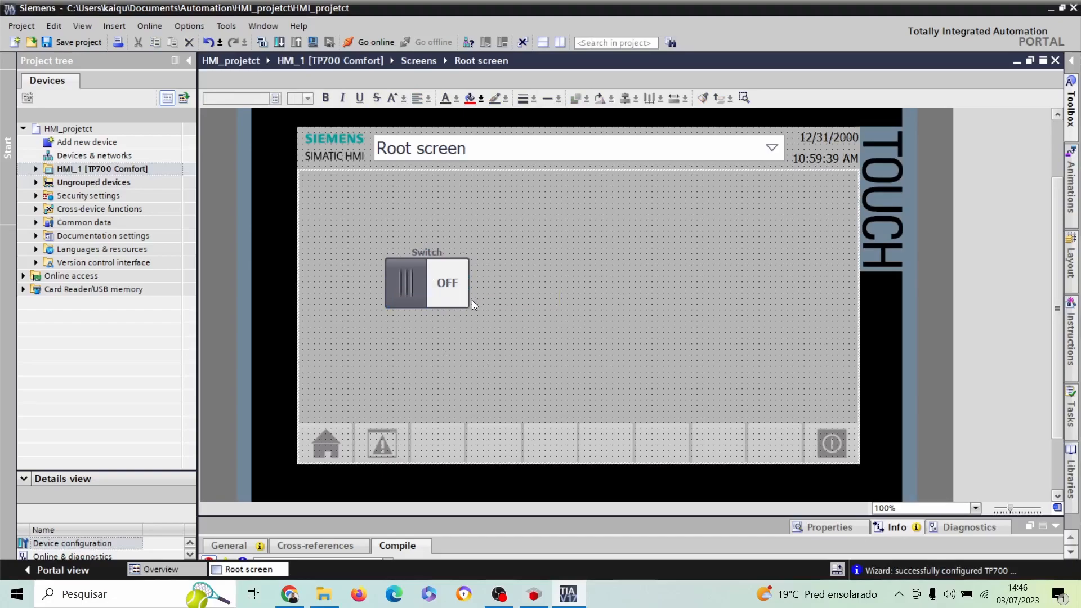
# Expand HMI_1's HMI tags in the project tree and open the Default tag table.
pyautogui.click(33, 172)
pyautogui.click(35, 170)
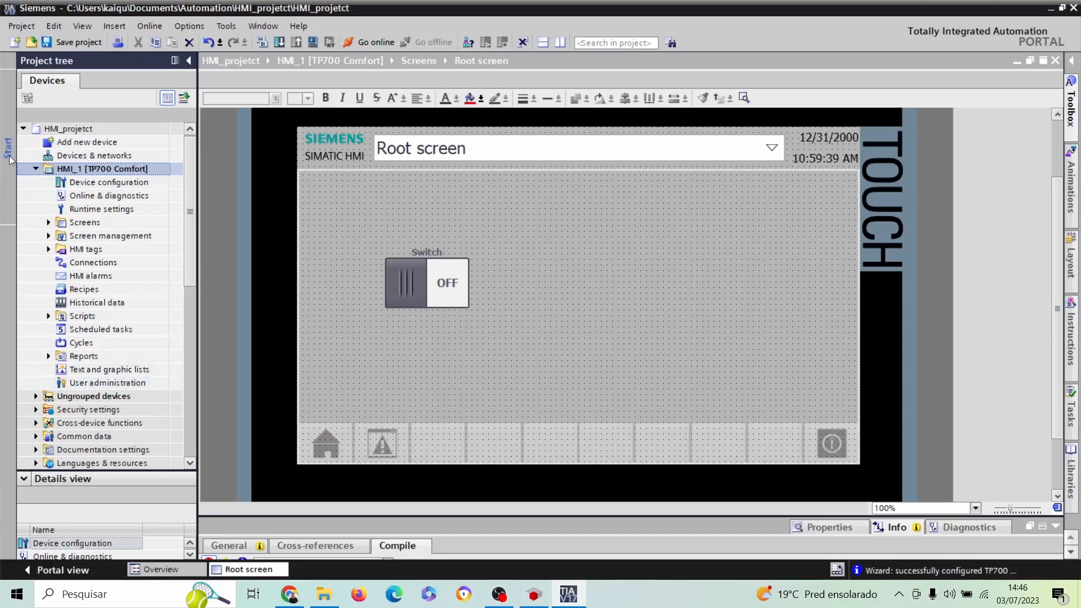
pyautogui.click(93, 251)
pyautogui.click(49, 249)
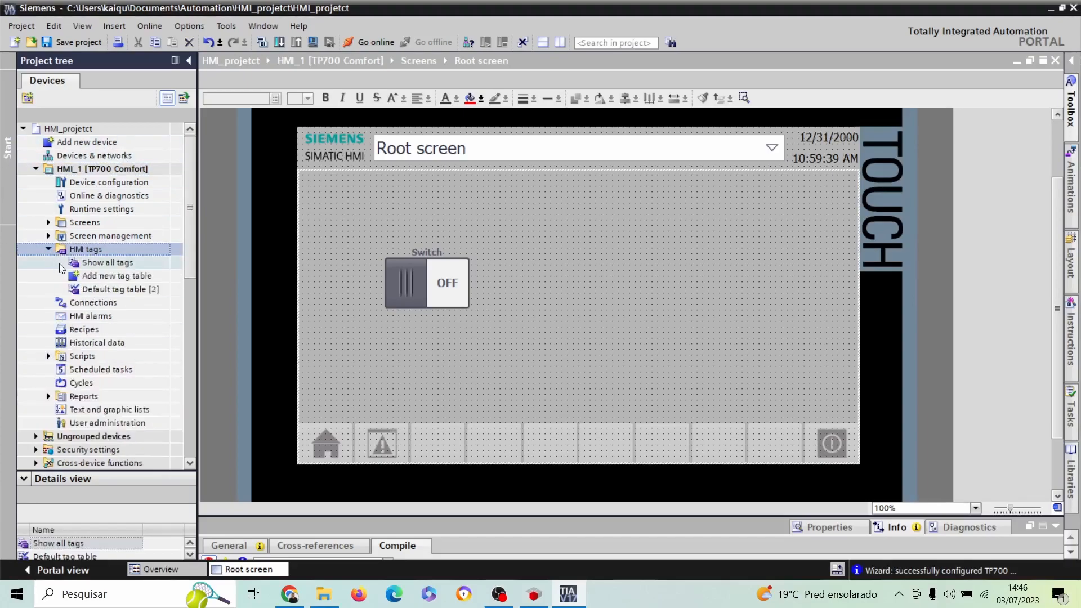
pyautogui.doubleClick(113, 290)
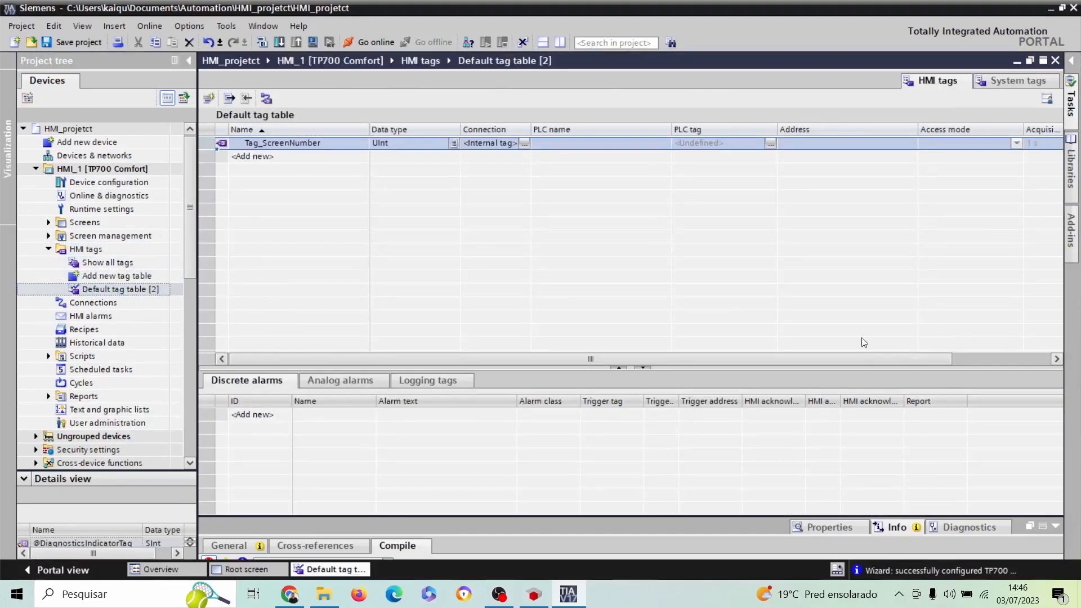
# Add a tag named Switch_button with data type Bool to the Default tag table.
pyautogui.click(261, 157)
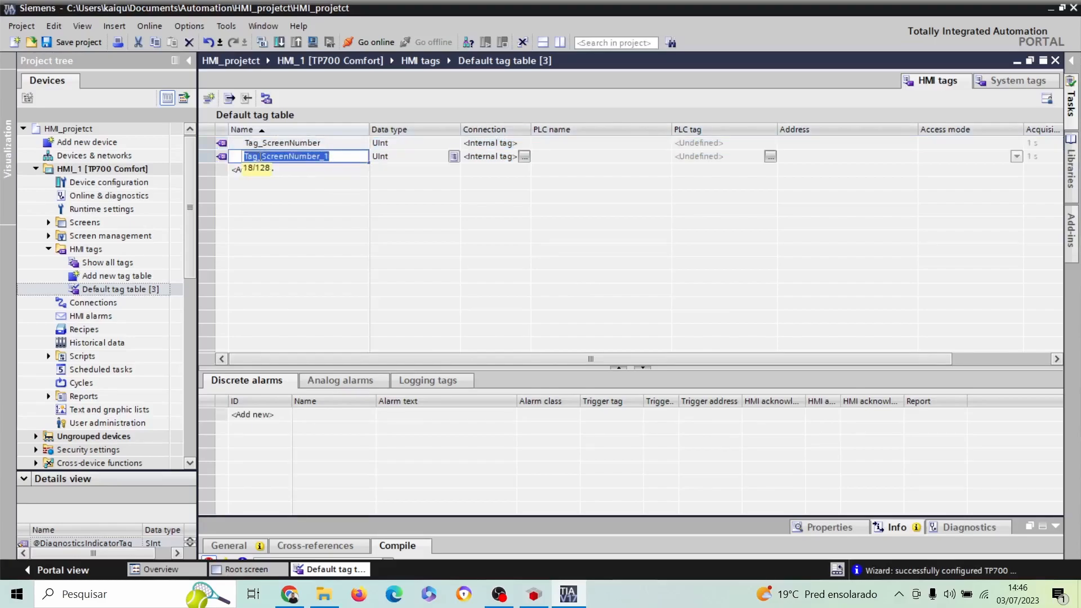
pyautogui.press('capslock')
pyautogui.write('SW')
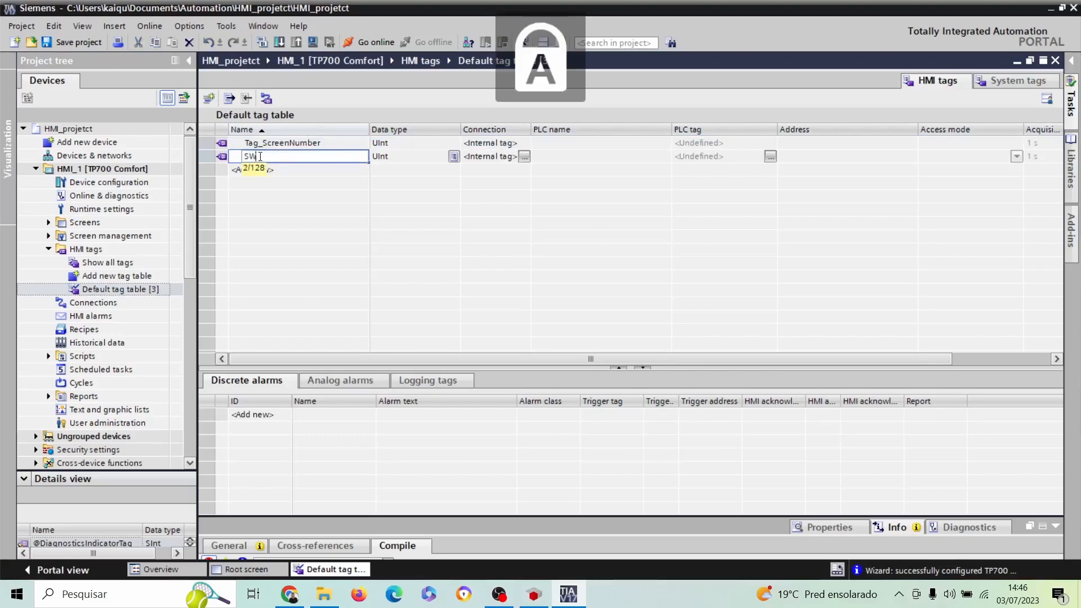
pyautogui.press('capslock')
pyautogui.write('wi')
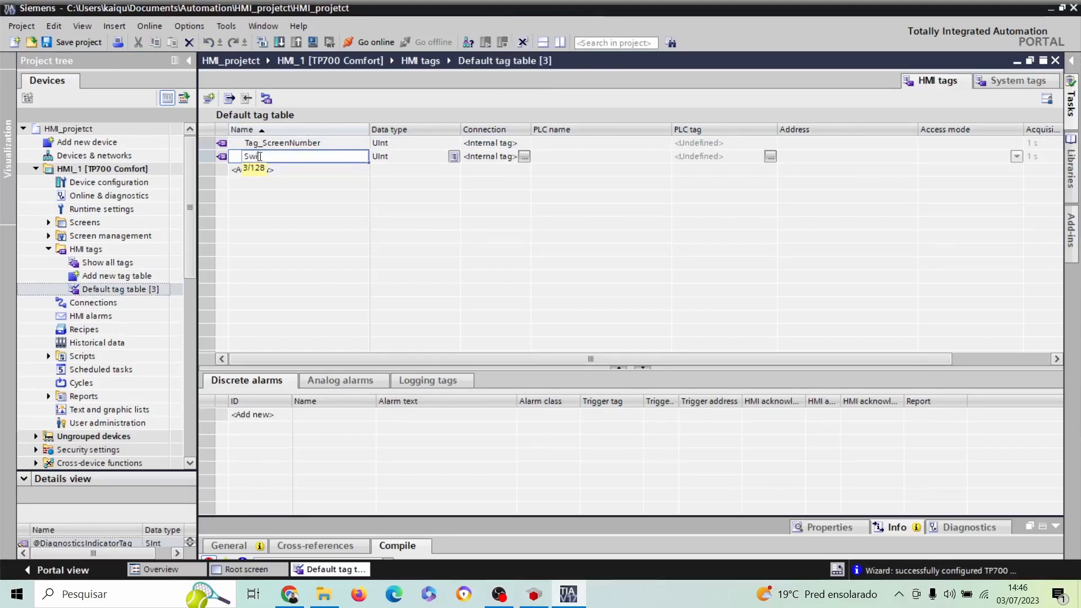
pyautogui.write('tch_button')
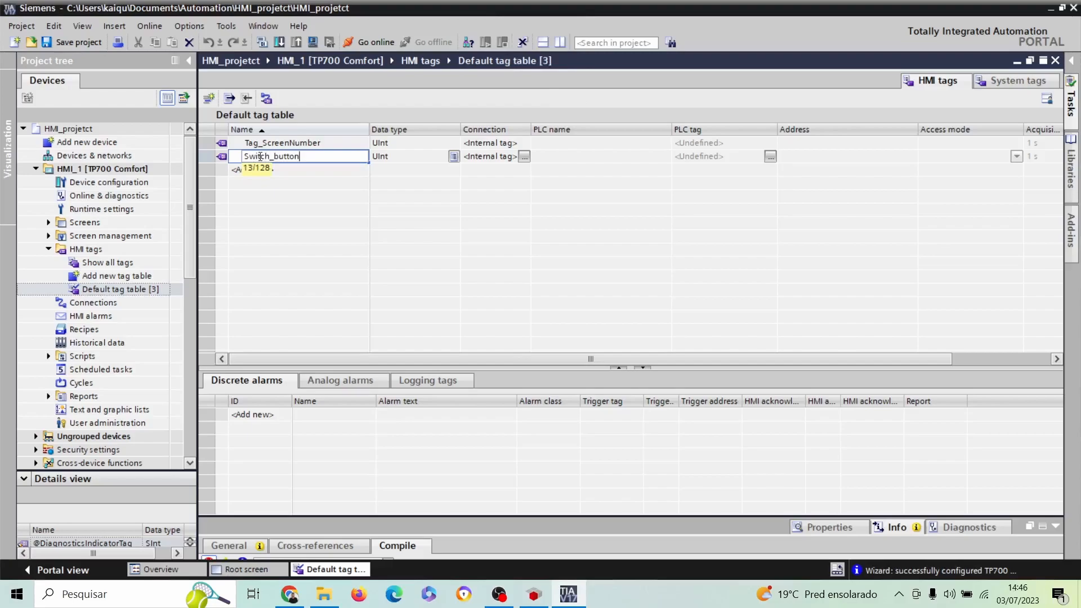
pyautogui.press('Tab')
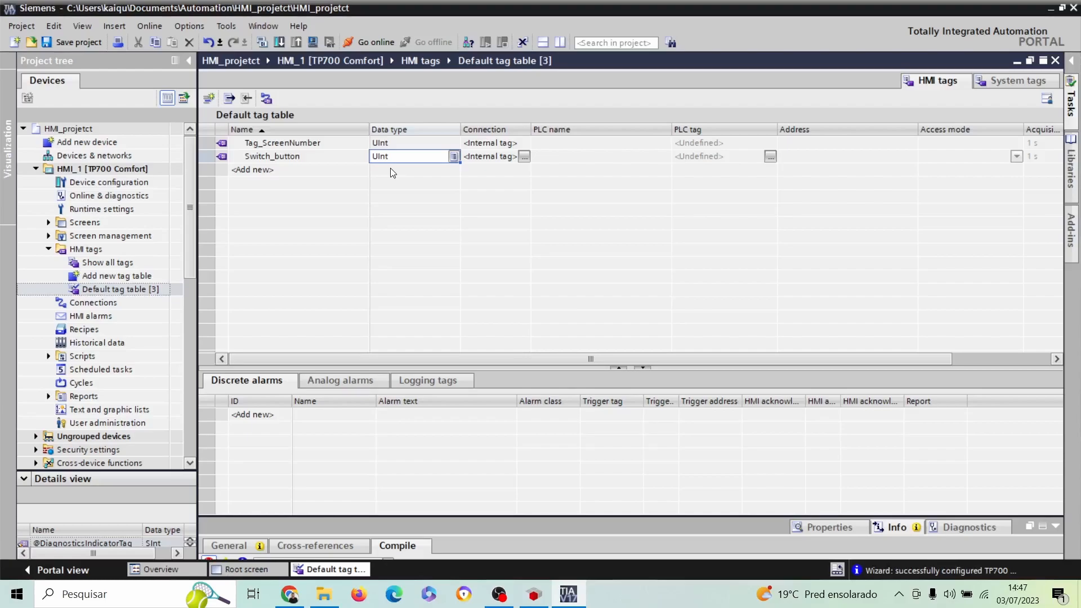
pyautogui.press('capslock')
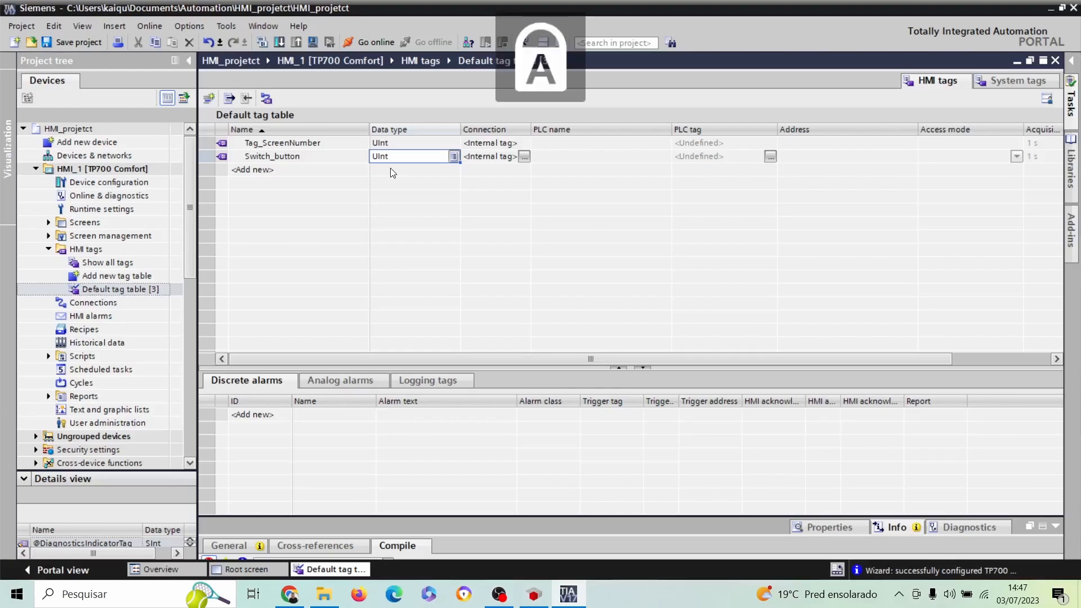
pyautogui.write('BOOL')
pyautogui.press('capslock')
pyautogui.click(391, 169)
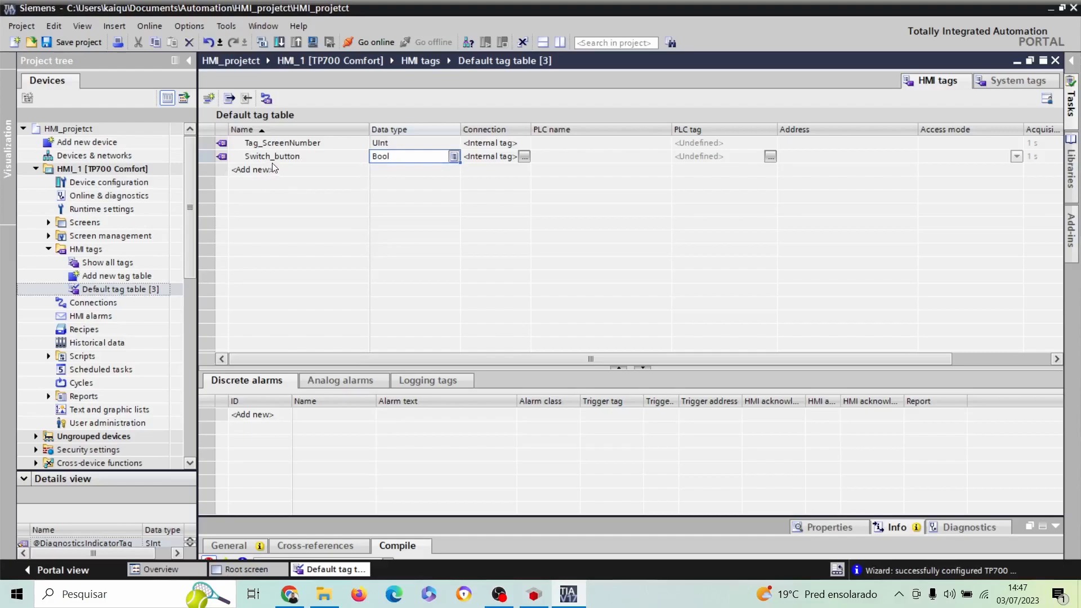
# Reopen the Root screen and show the switch's properties in an enlarged inspector window.
pyautogui.click(48, 222)
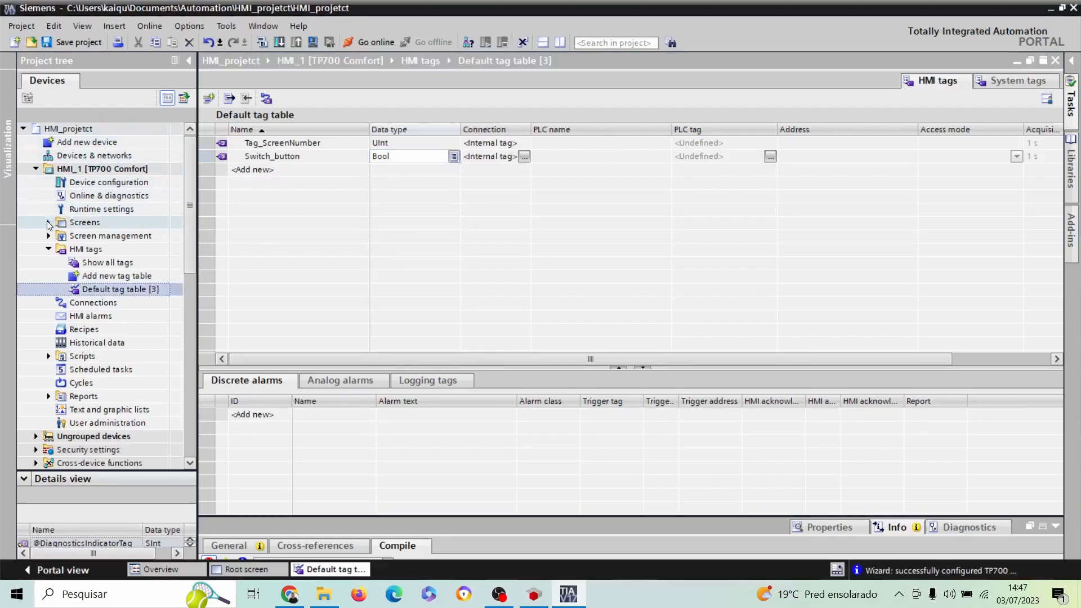
pyautogui.click(97, 250)
pyautogui.doubleClick(97, 254)
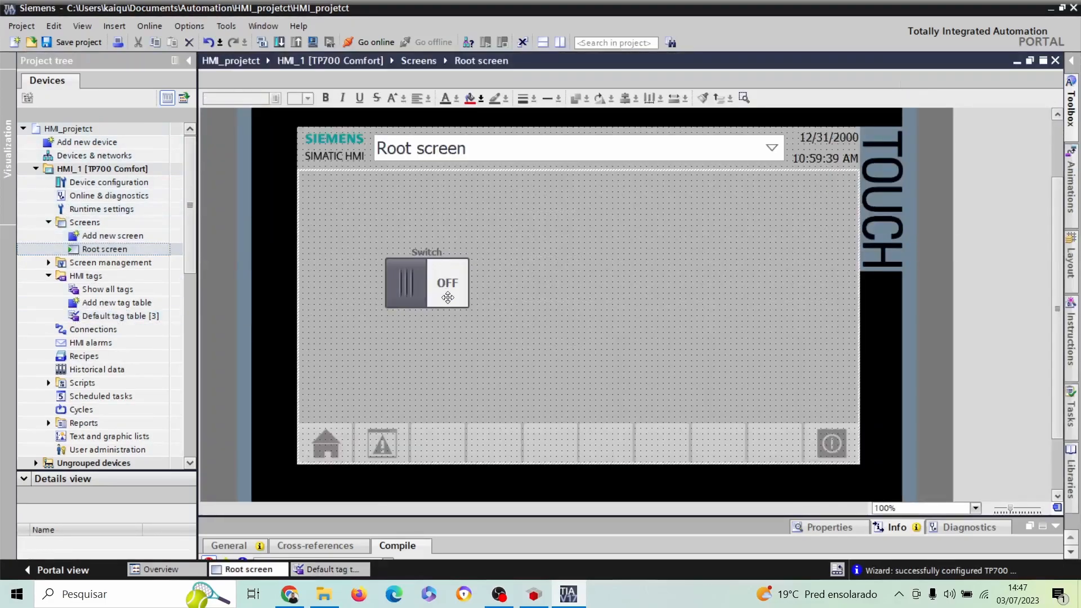
pyautogui.click(423, 289)
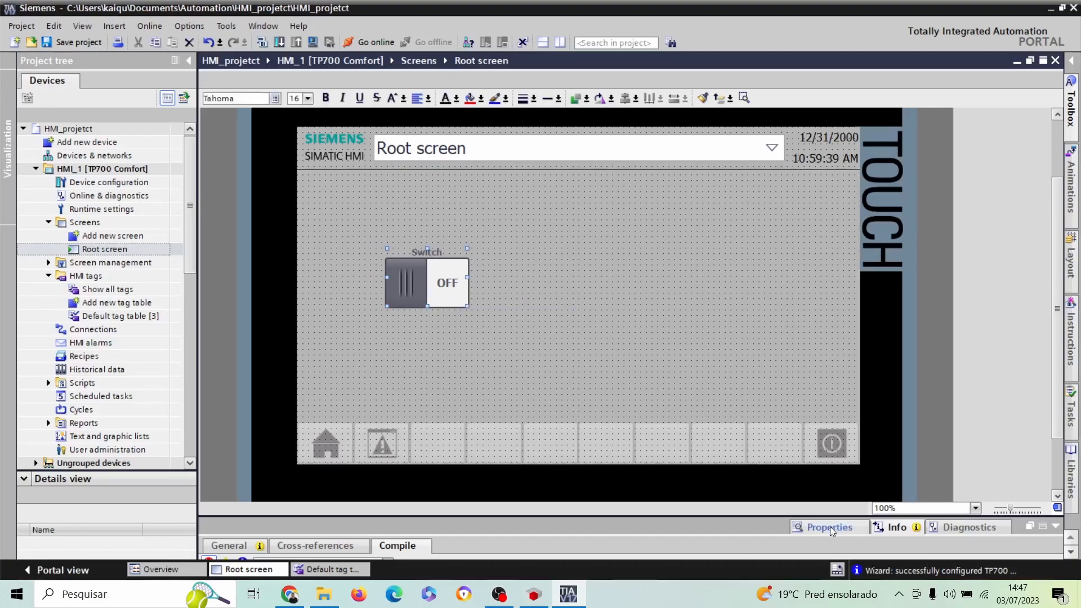
pyautogui.click(816, 531)
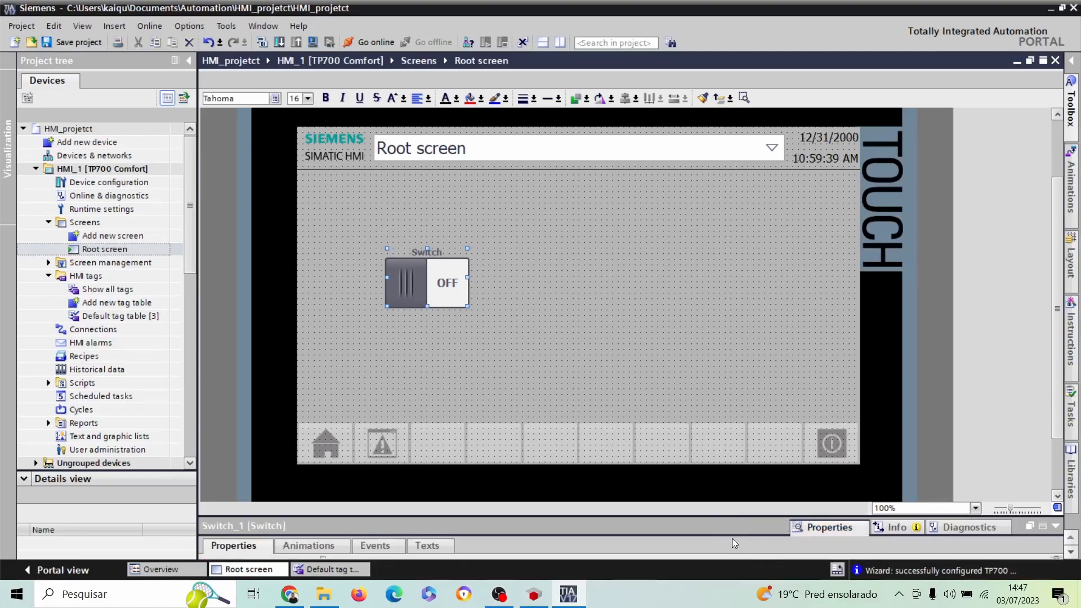
pyautogui.moveTo(735, 515); pyautogui.dragTo(728, 314)
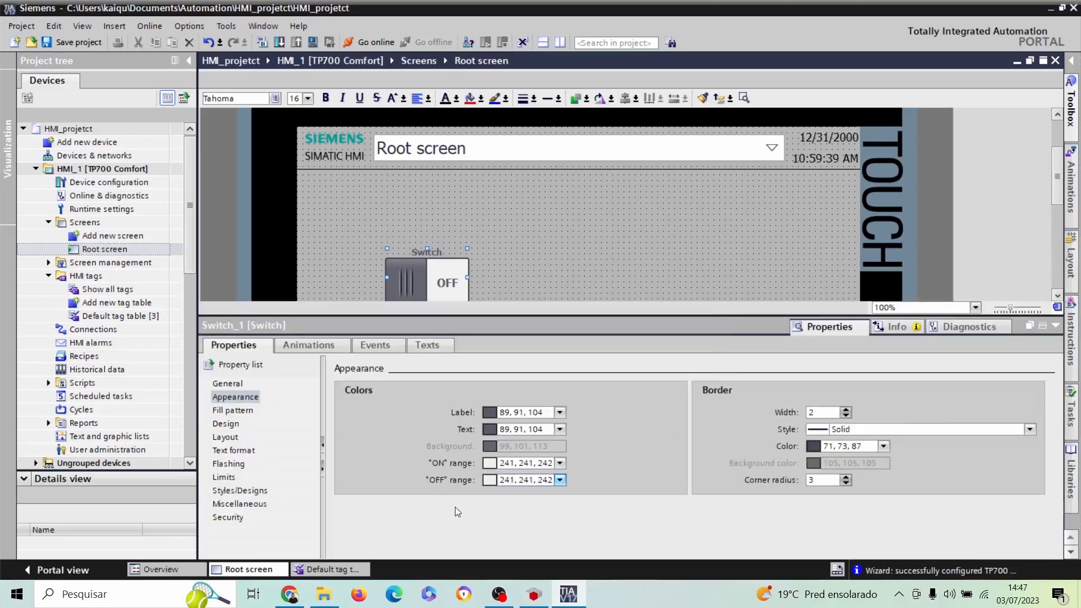
# Assign Switch_button from the Default tag table as the switch's process tag and check the assignment.
pyautogui.click(529, 481)
pyautogui.click(232, 384)
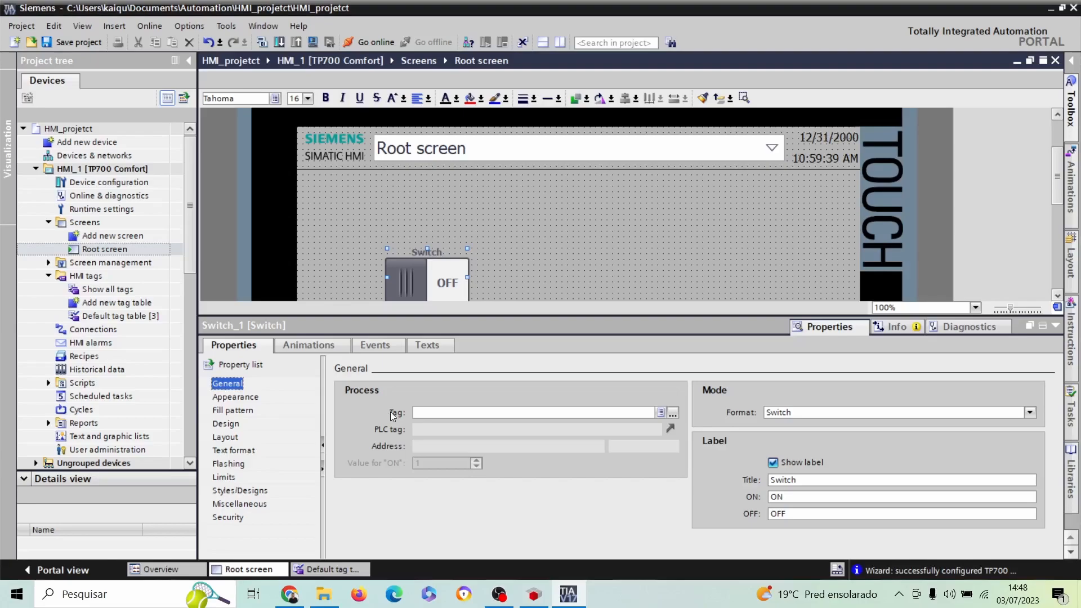
pyautogui.click(672, 413)
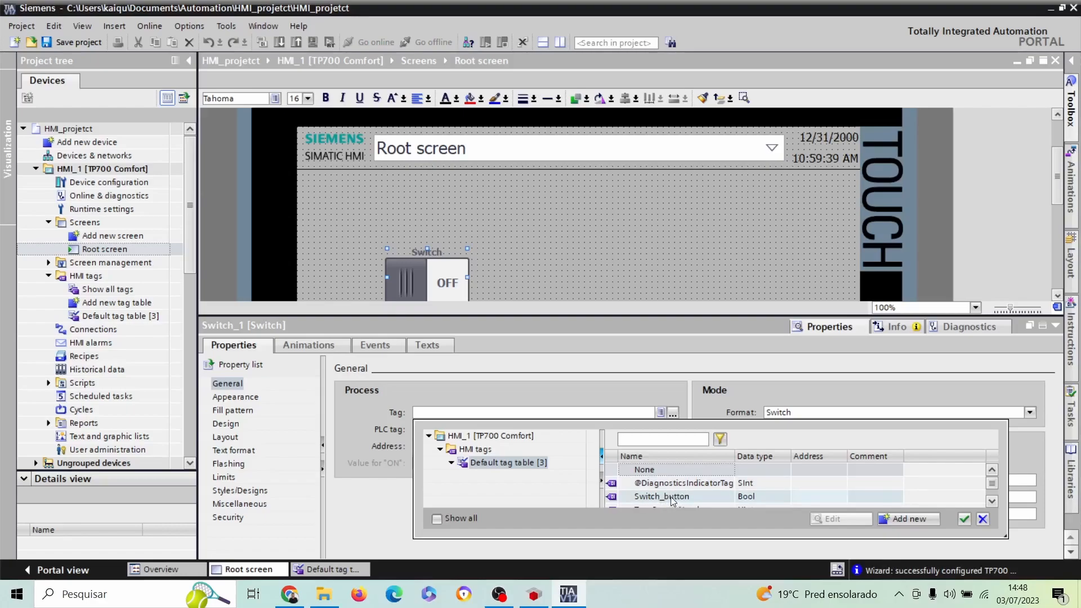
pyautogui.click(672, 498)
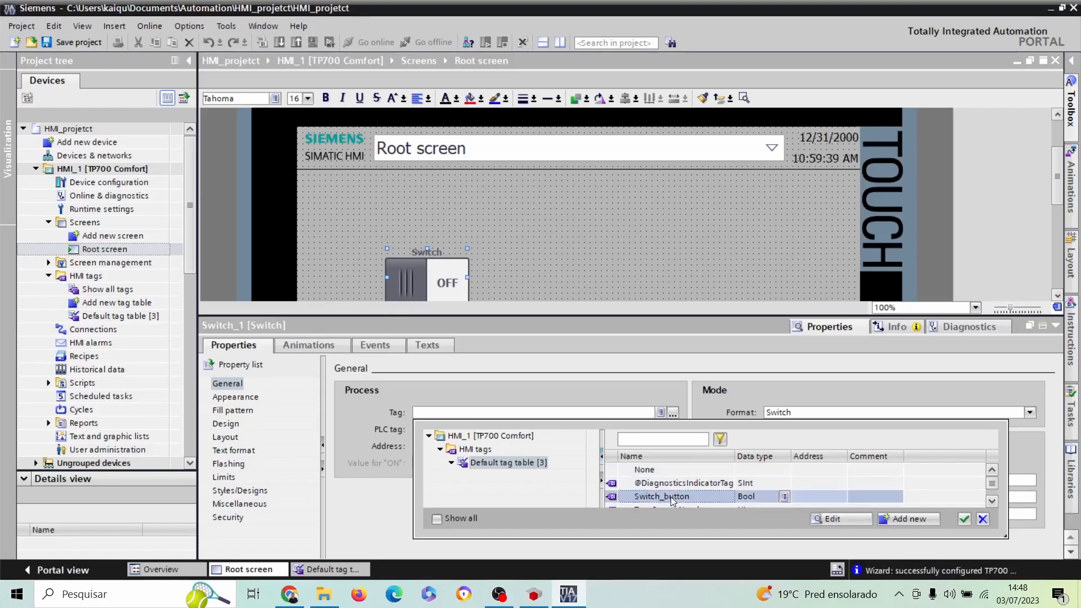
pyautogui.click(965, 519)
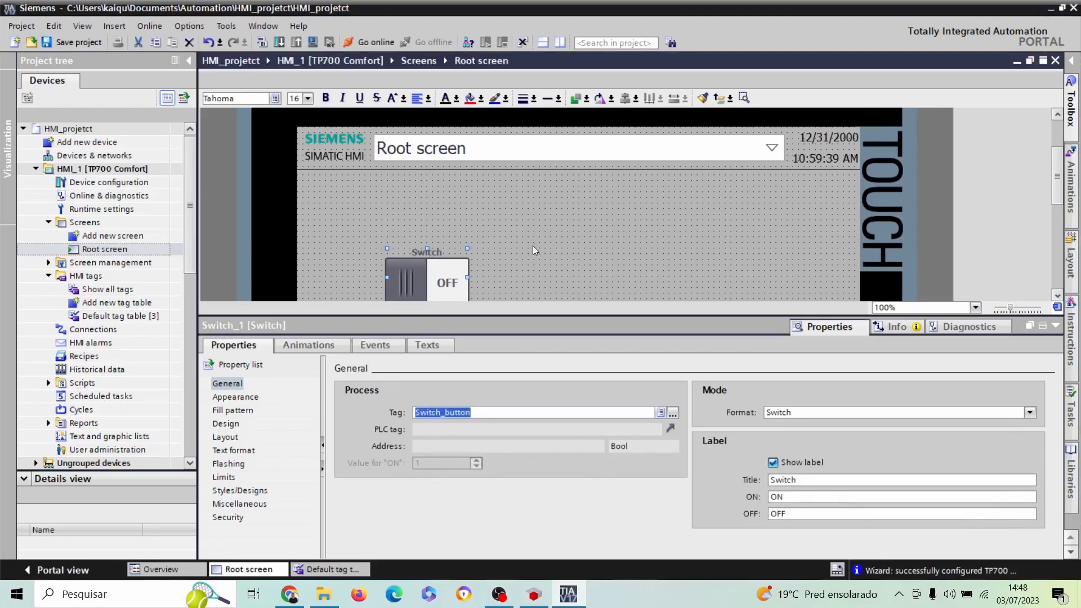
pyautogui.click(349, 273)
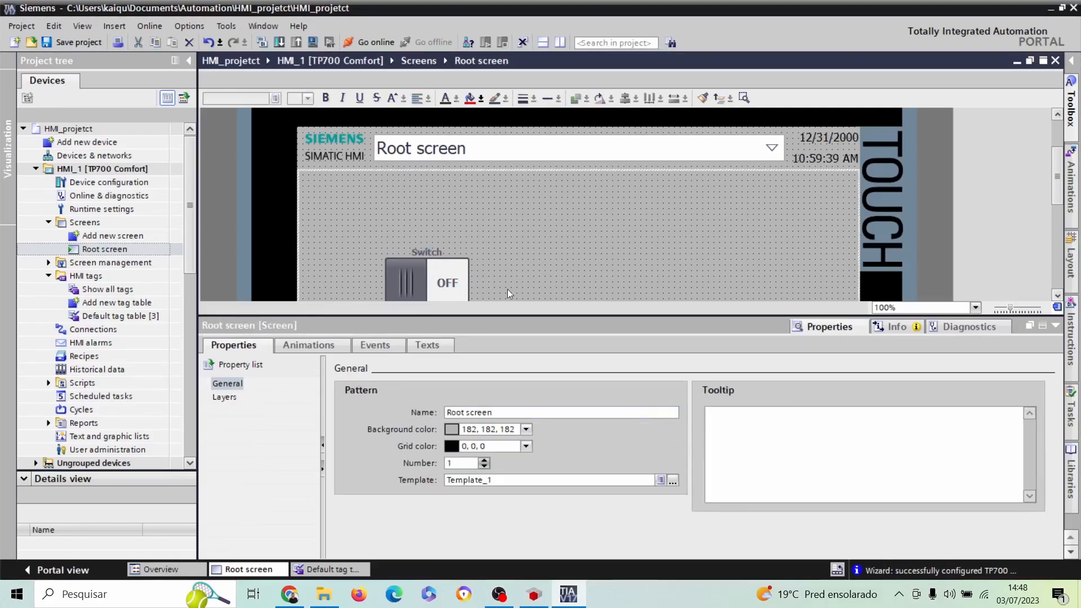
pyautogui.click(406, 283)
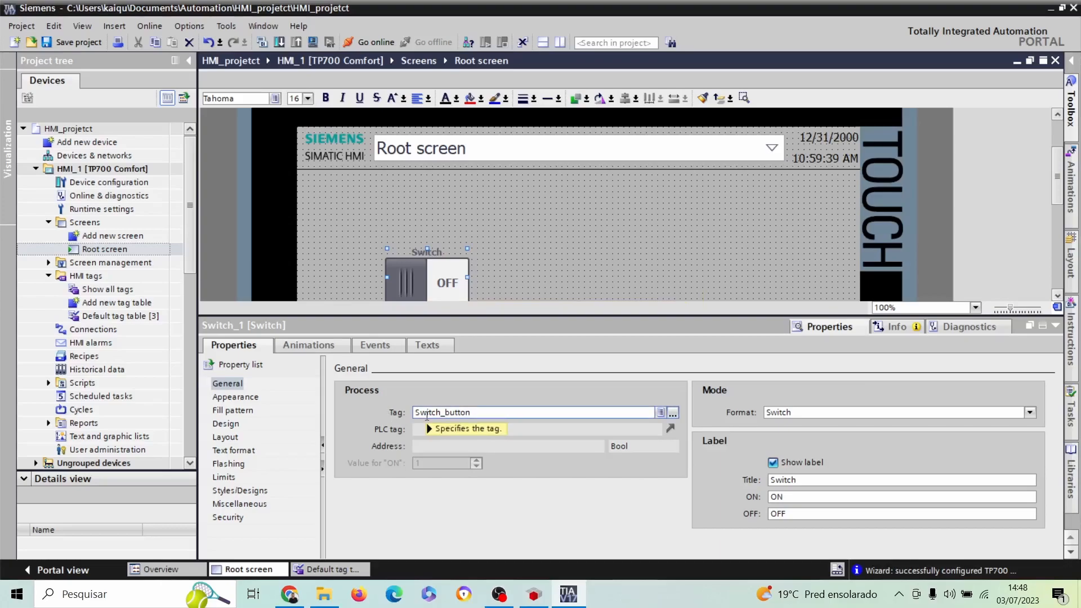
pyautogui.moveTo(427, 416)
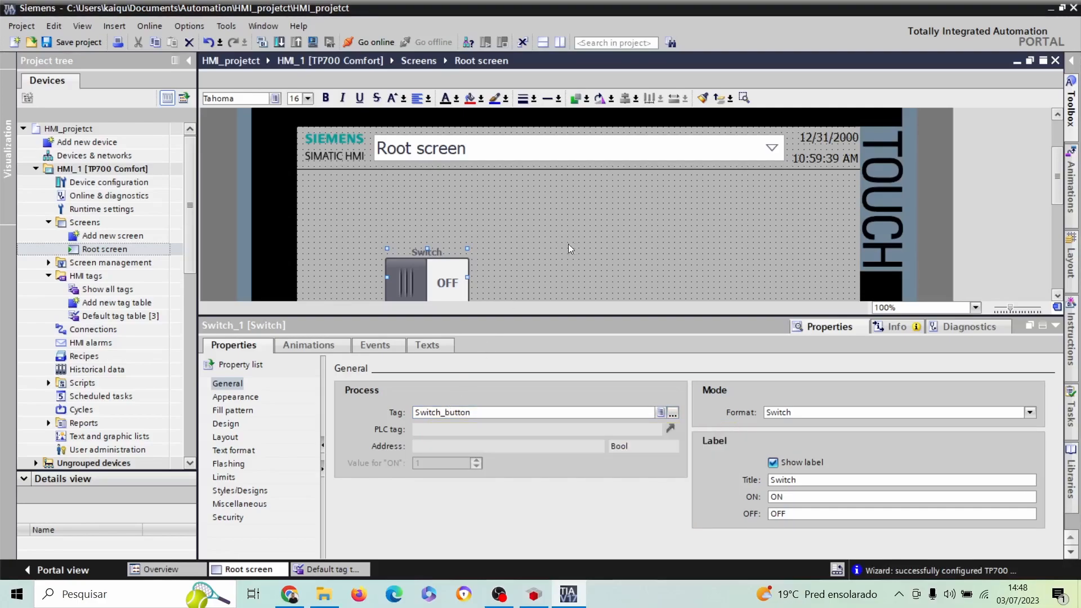
pyautogui.click(587, 252)
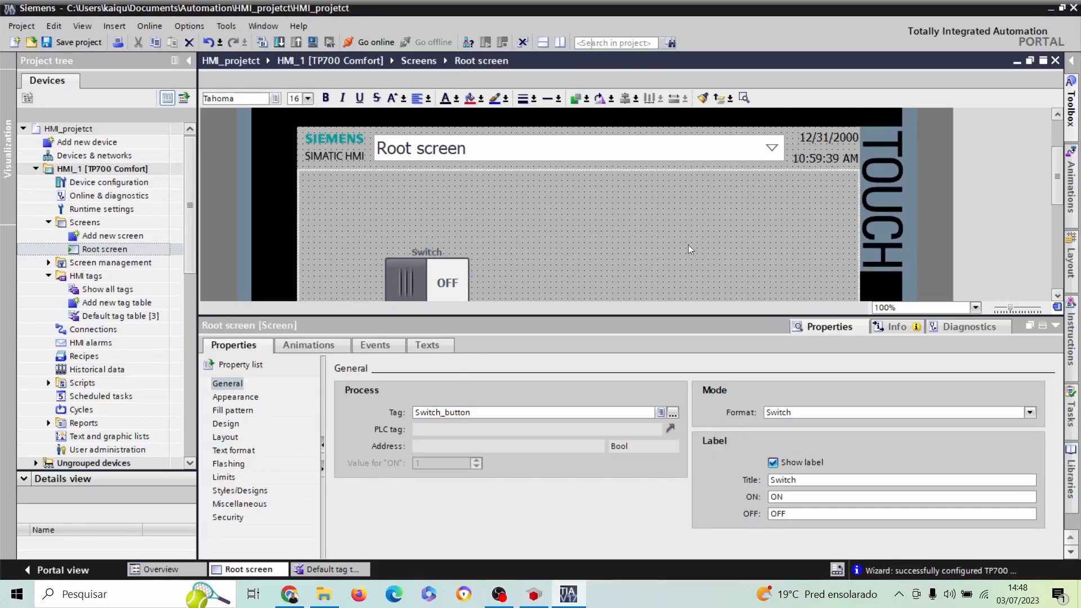
# Place a circle from the basic objects to the right of the switch on the Root screen.
pyautogui.click(1071, 107)
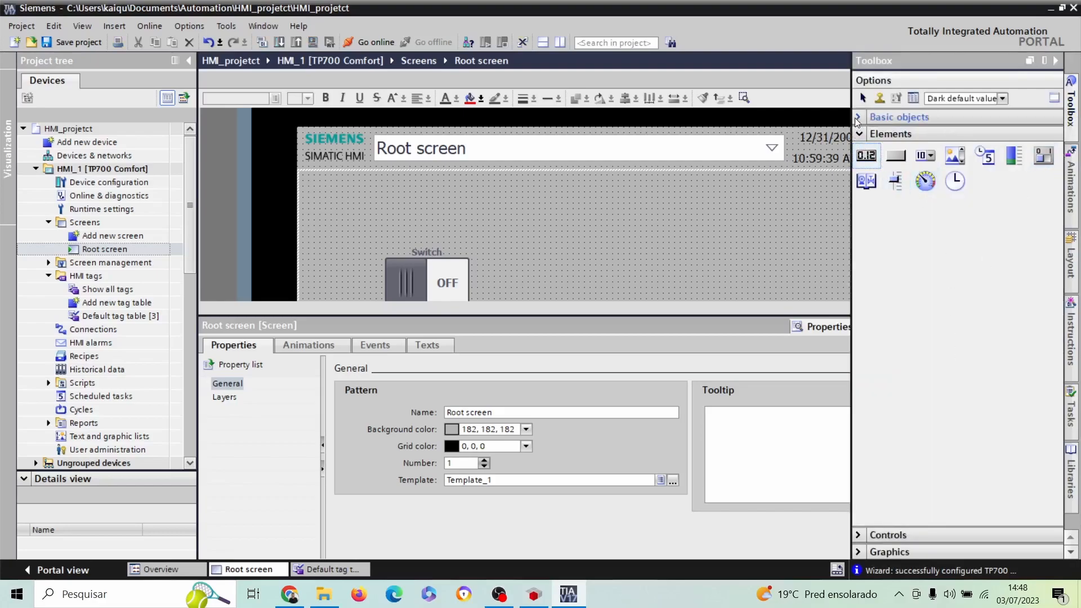
pyautogui.click(858, 118)
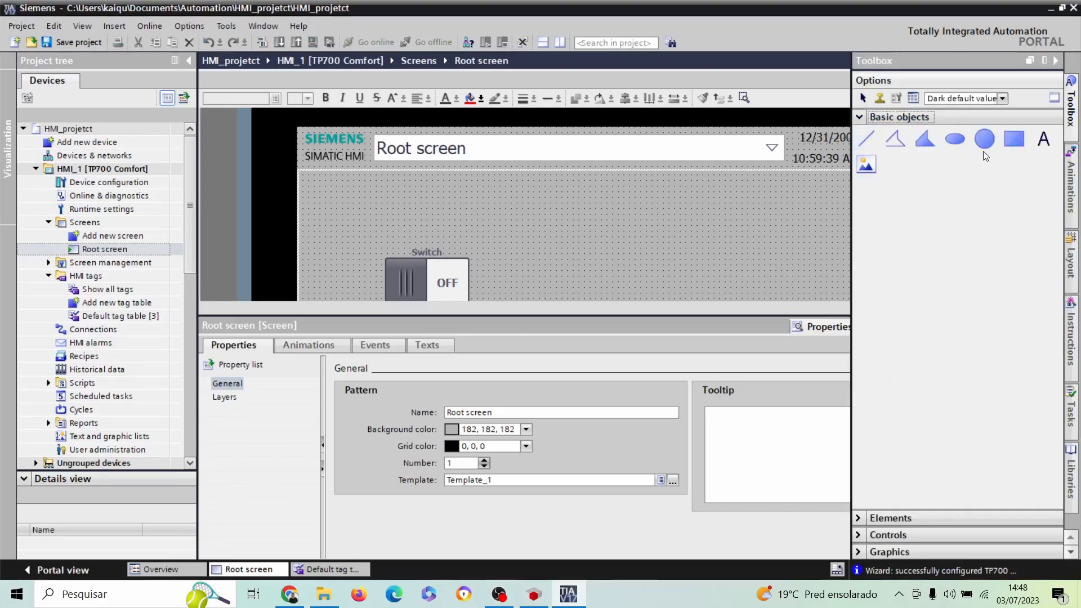
pyautogui.moveTo(985, 143); pyautogui.dragTo(569, 239)
pyautogui.click(568, 236)
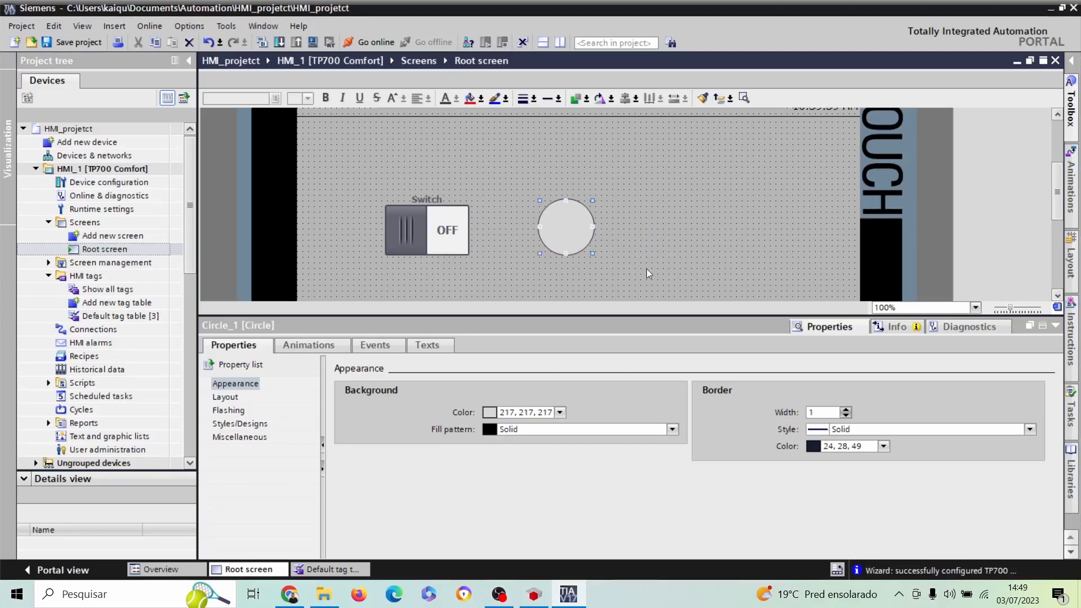
pyautogui.click(559, 294)
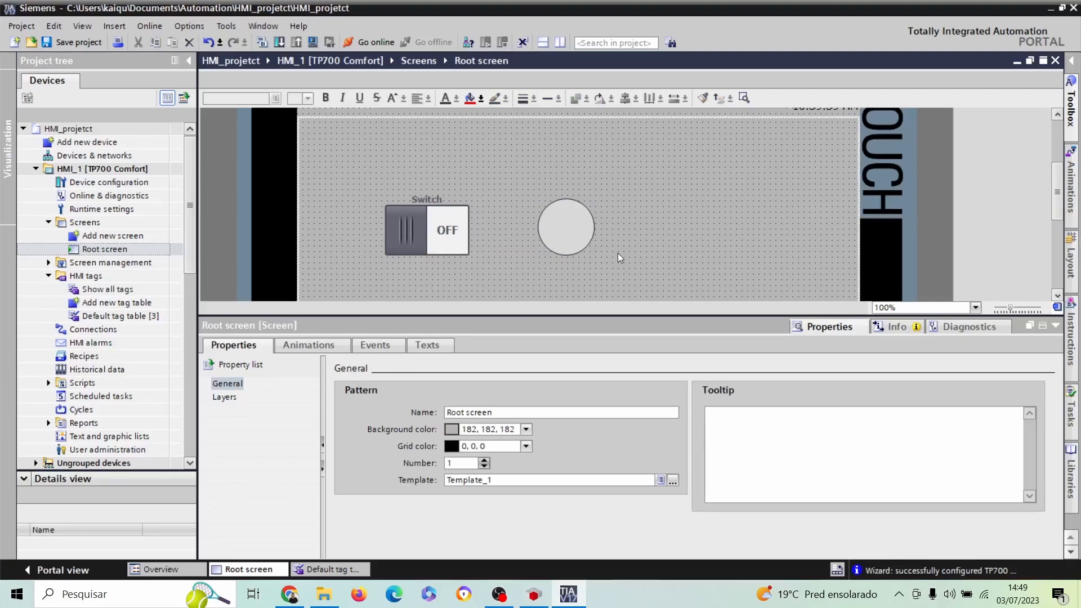
# Add an Appearance display animation to the circle on the Root screen.
pyautogui.click(559, 232)
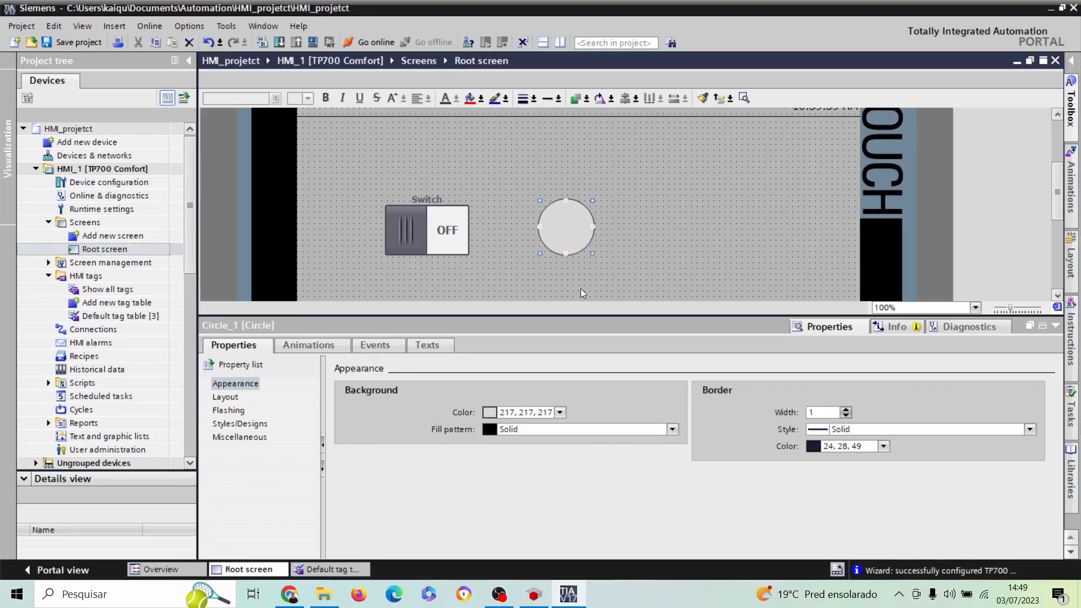
pyautogui.click(646, 243)
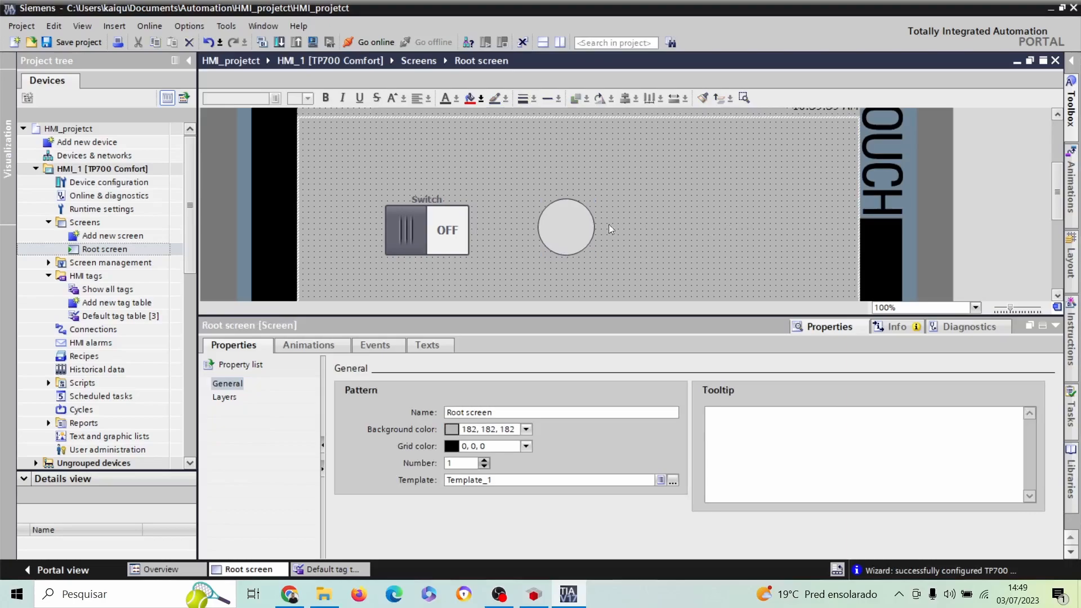
pyautogui.click(563, 227)
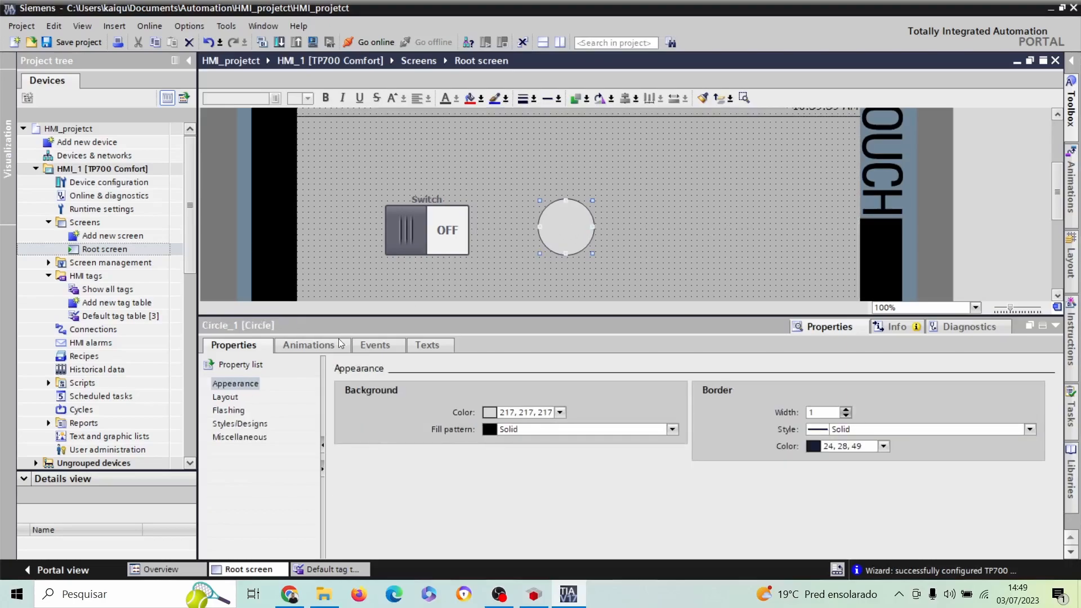
pyautogui.click(307, 346)
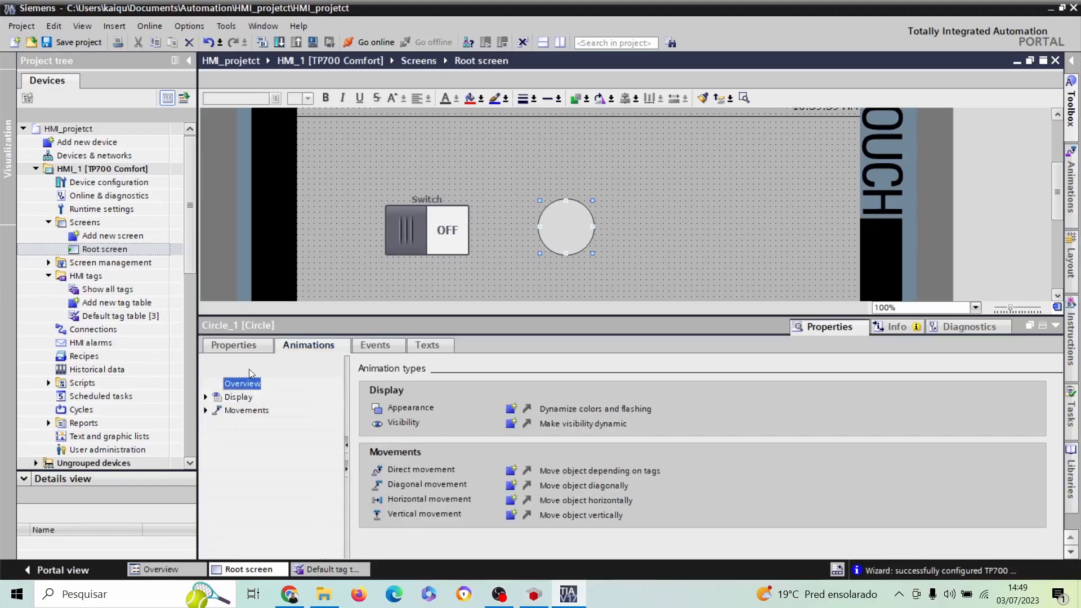
pyautogui.click(206, 397)
pyautogui.click(258, 411)
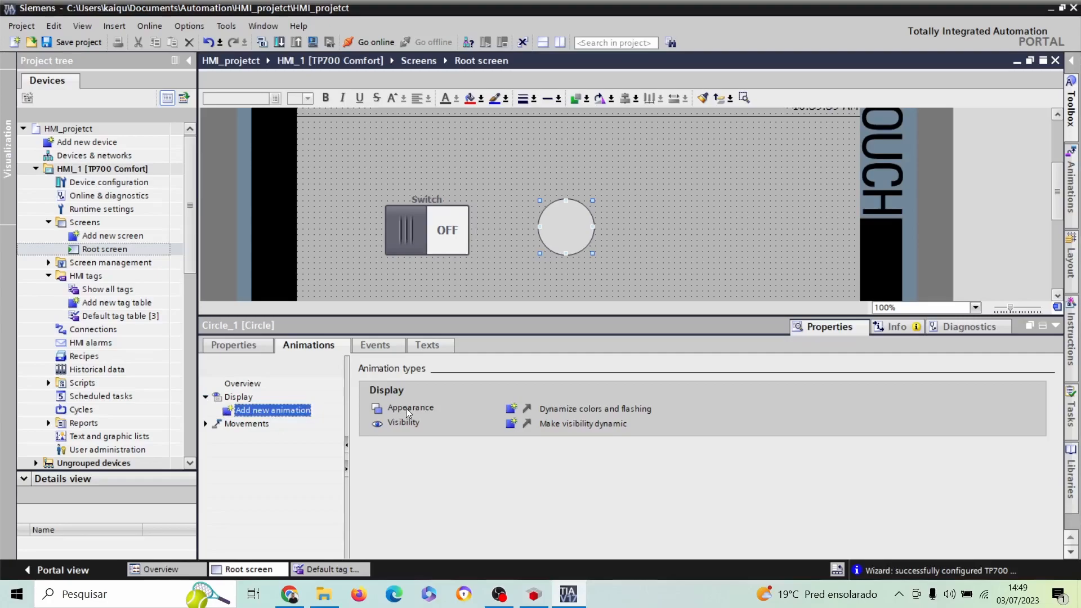
pyautogui.click(512, 416)
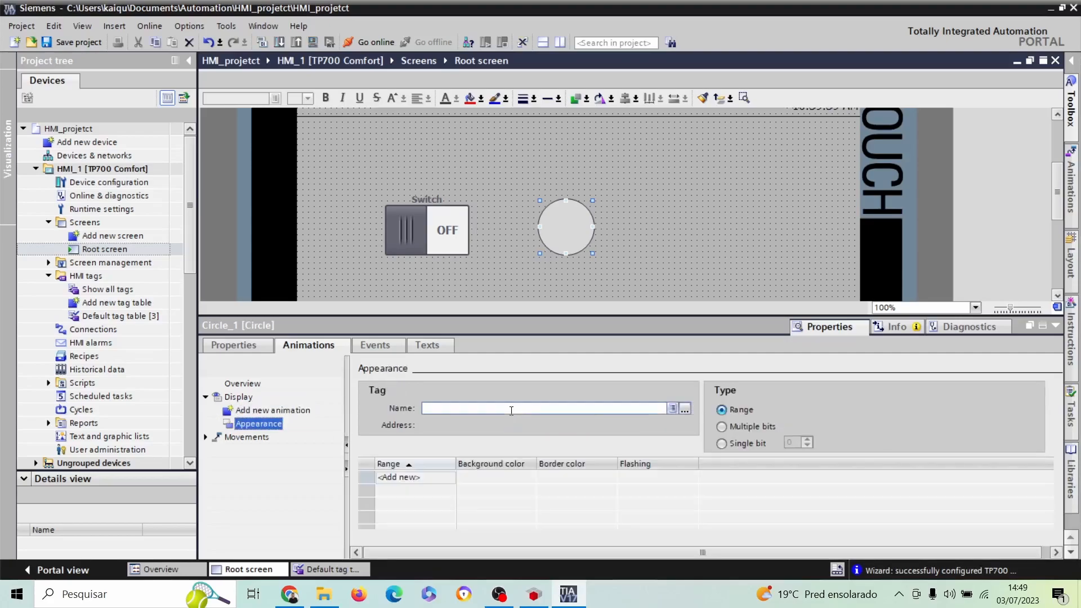
# Assign Switch_button from the Default tag table as the tag of the circle's Appearance animation.
pyautogui.click(453, 410)
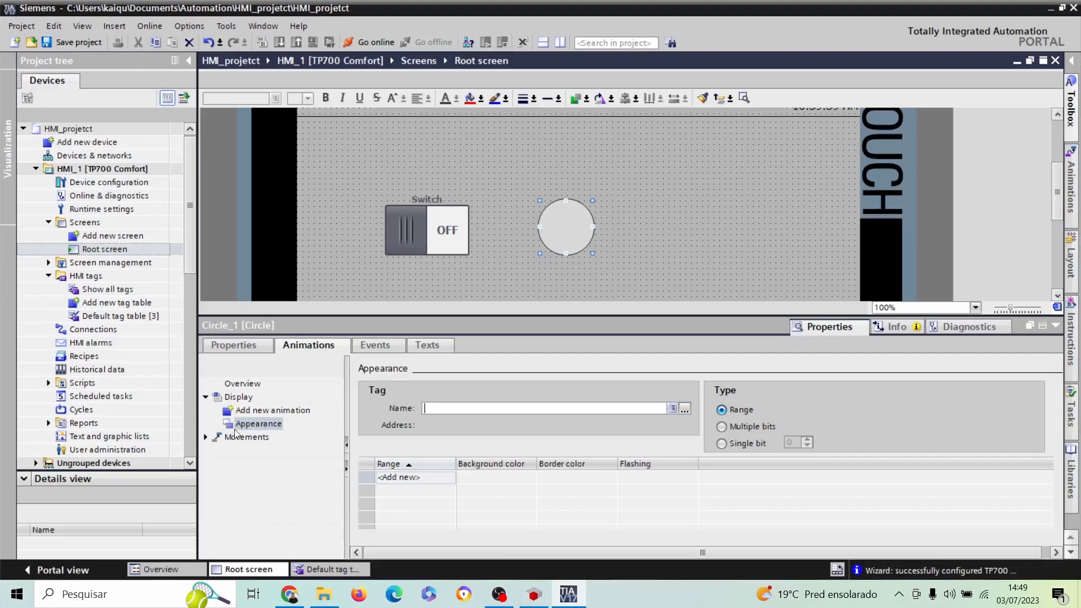
pyautogui.click(684, 410)
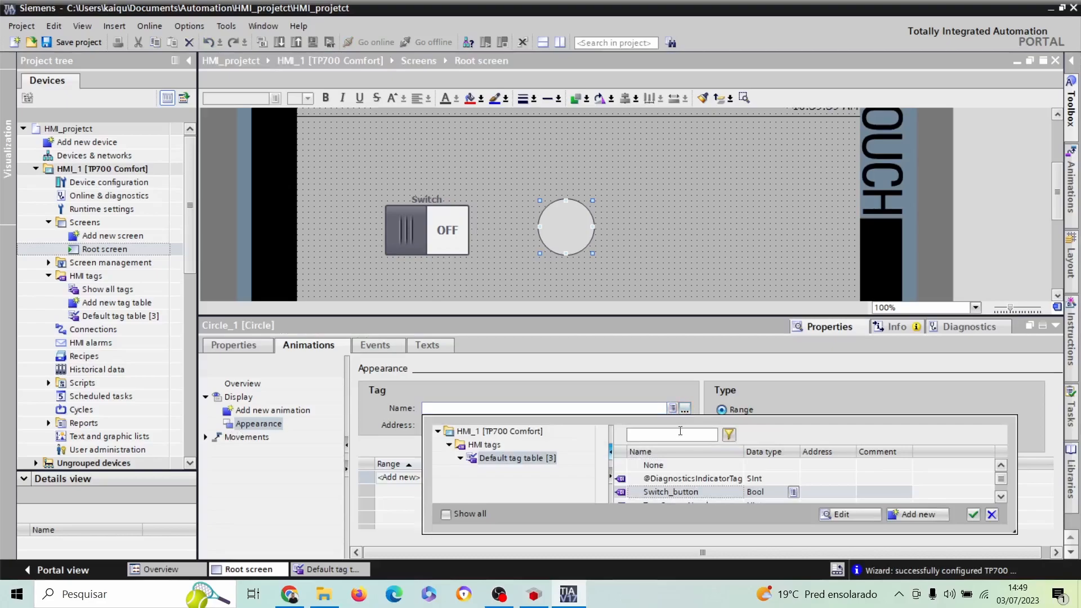
pyautogui.click(676, 493)
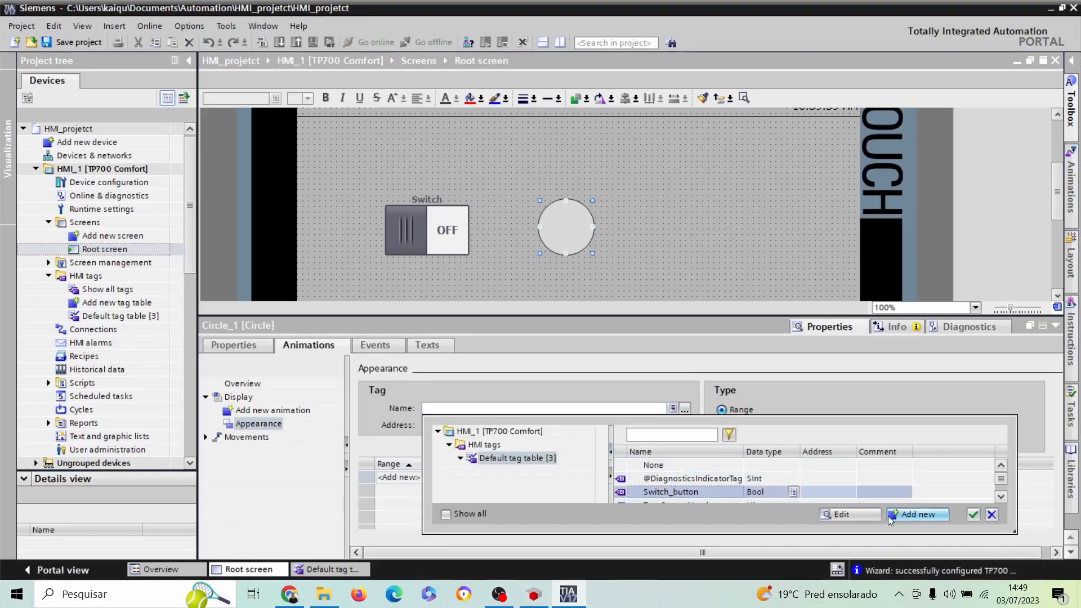
pyautogui.click(973, 515)
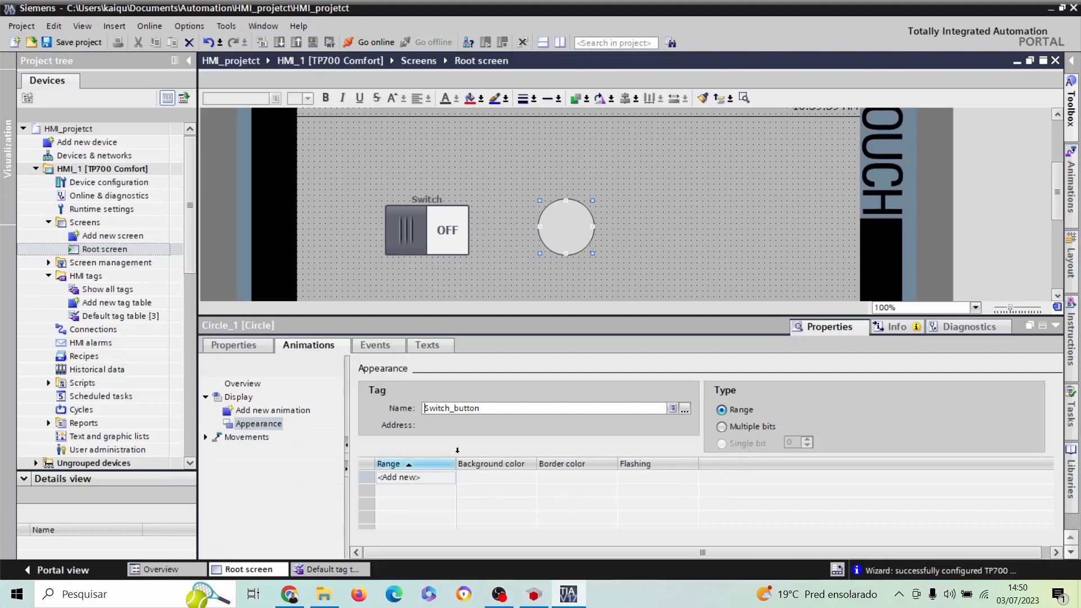
# Add range entries 0 and 1 to the circle's Appearance animation.
pyautogui.doubleClick(392, 480)
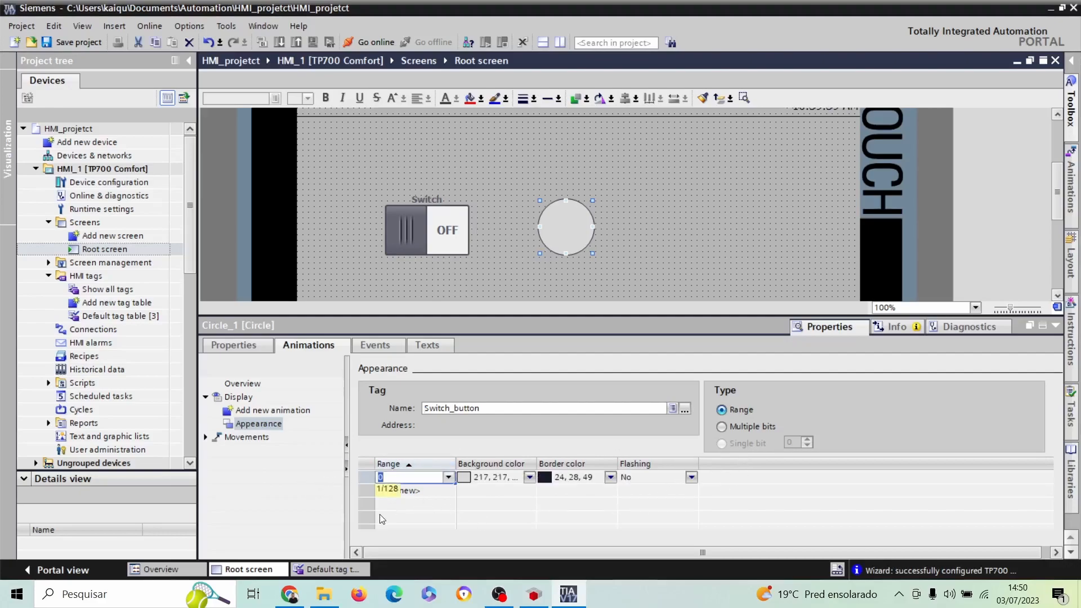
pyautogui.click(435, 494)
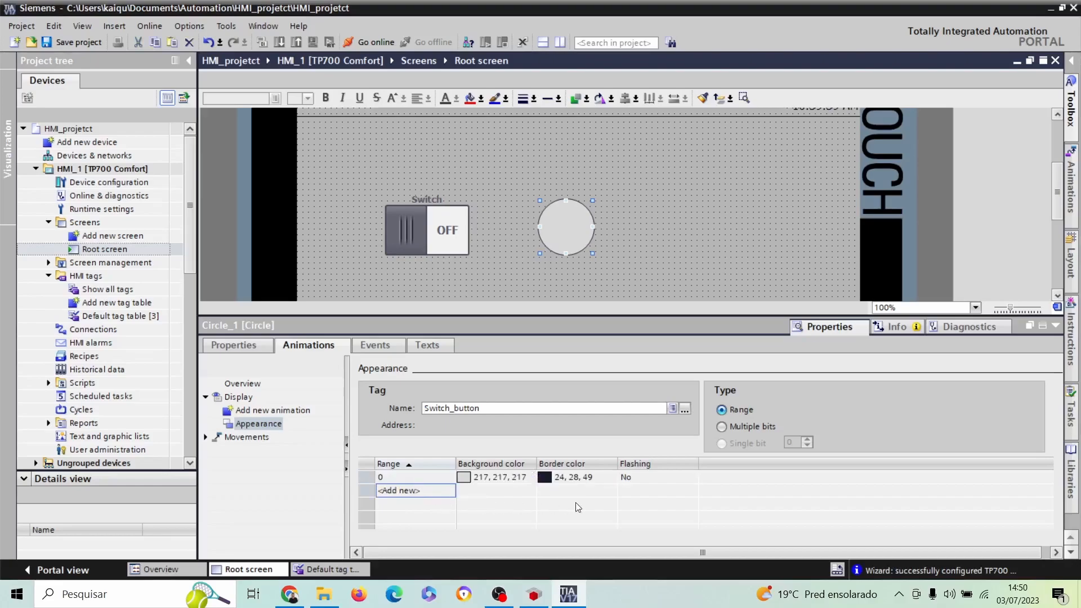
pyautogui.doubleClick(390, 494)
pyautogui.click(461, 503)
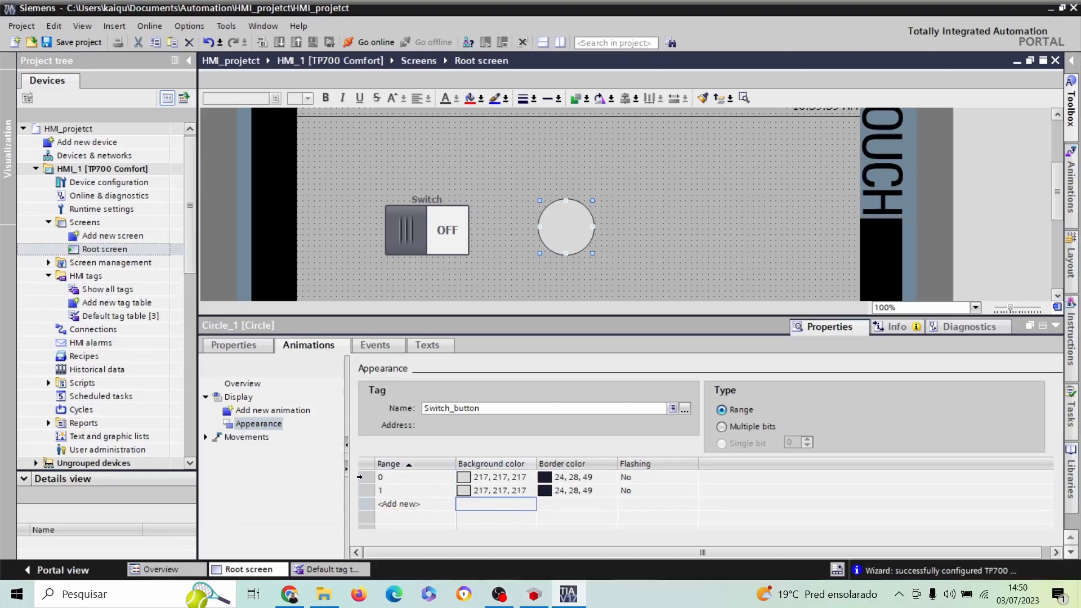
pyautogui.click(359, 477)
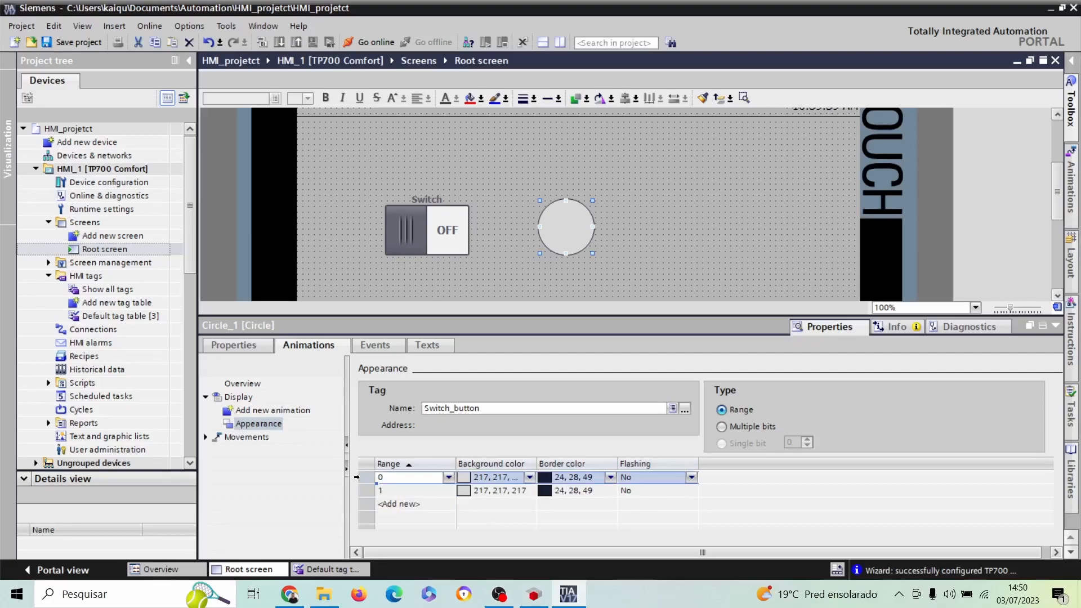
pyautogui.click(360, 496)
pyautogui.click(360, 477)
pyautogui.moveTo(333, 477)
pyautogui.mouseDown()
pyautogui.moveTo(368, 478)
pyautogui.moveTo(357, 485)
pyautogui.mouseUp()
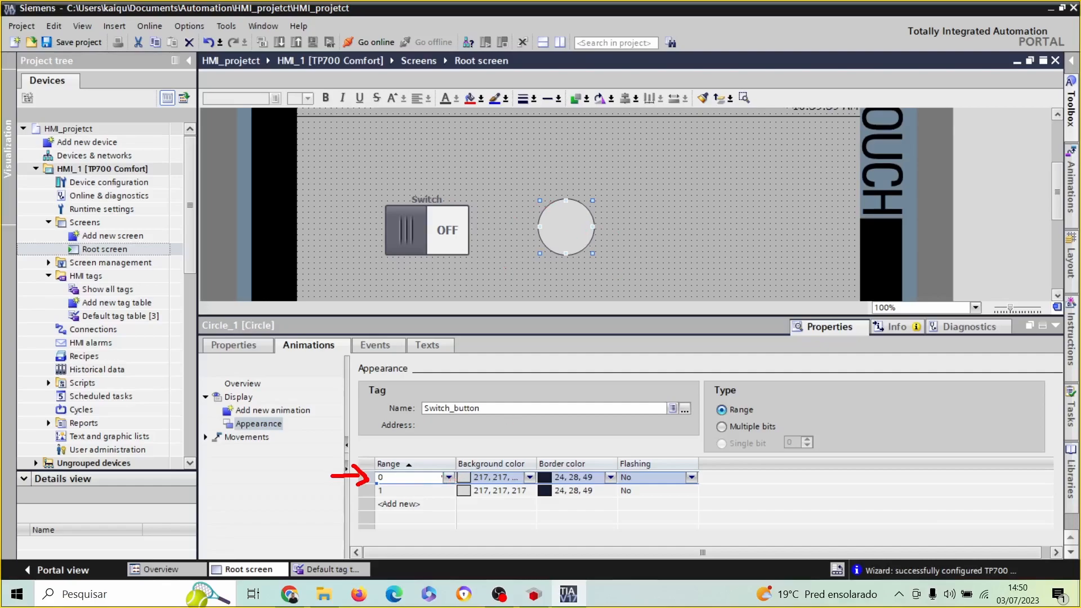
pyautogui.moveTo(441, 470)
pyautogui.mouseDown()
pyautogui.moveTo(520, 483)
pyautogui.moveTo(442, 482)
pyautogui.moveTo(461, 464)
pyautogui.mouseUp()
pyautogui.moveTo(529, 477)
pyautogui.mouseDown()
pyautogui.moveTo(575, 465)
pyautogui.moveTo(616, 472)
pyautogui.moveTo(520, 478)
pyautogui.mouseUp()
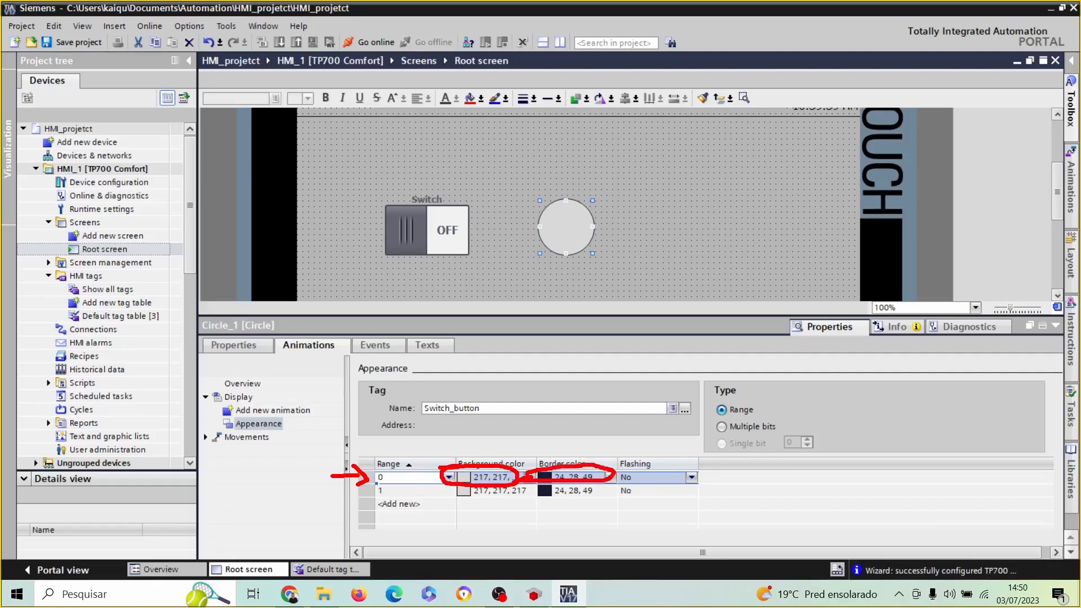
pyautogui.press('Escape')
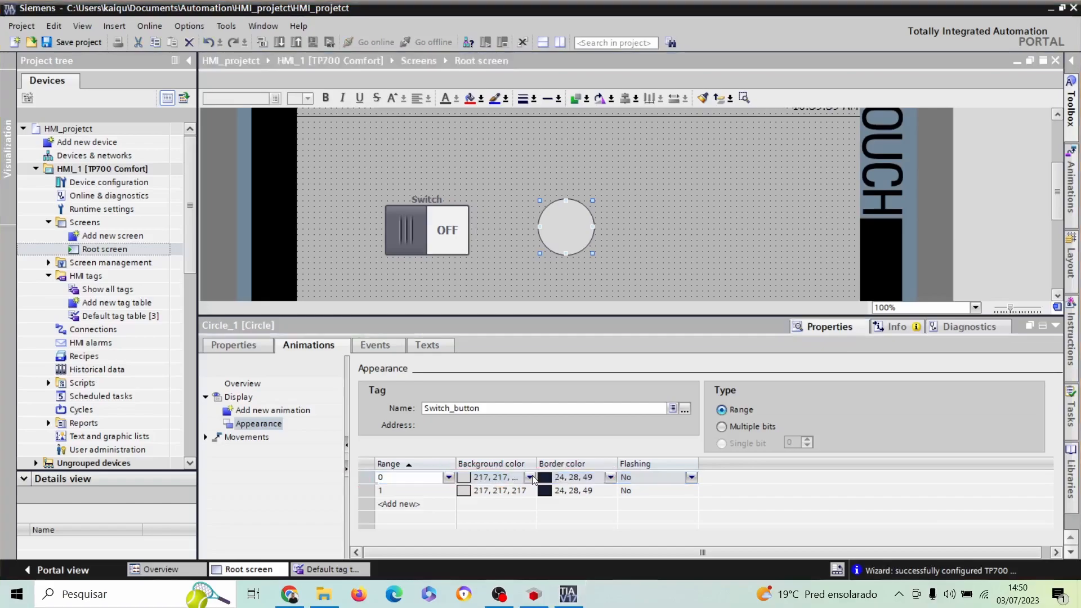
pyautogui.hotkey('ctrl', '2')
pyautogui.moveTo(318, 494)
pyautogui.mouseDown()
pyautogui.moveTo(368, 495)
pyautogui.moveTo(348, 500)
pyautogui.mouseUp()
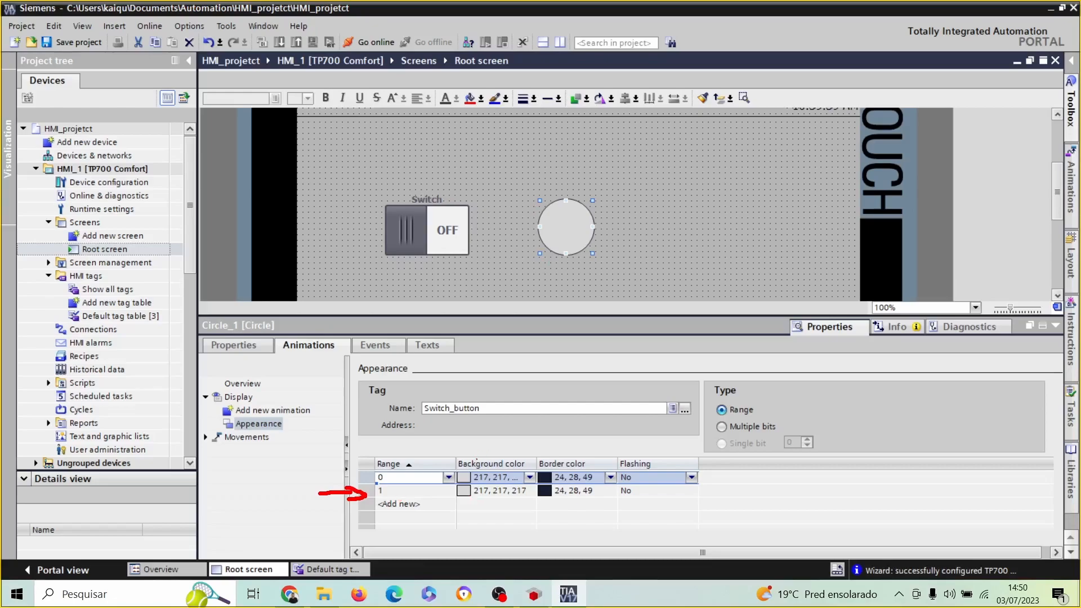
pyautogui.moveTo(436, 494)
pyautogui.mouseDown()
pyautogui.moveTo(446, 492)
pyautogui.moveTo(438, 495)
pyautogui.mouseUp()
pyautogui.moveTo(526, 493)
pyautogui.mouseDown()
pyautogui.moveTo(541, 497)
pyautogui.moveTo(528, 498)
pyautogui.mouseUp()
pyautogui.press('Escape')
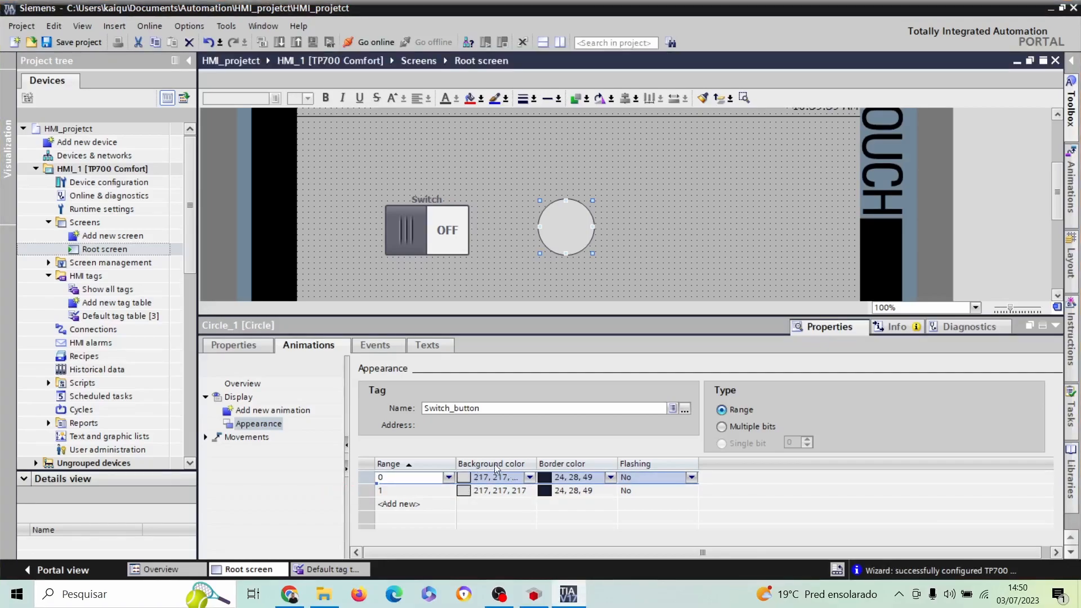
# Set the animation's background color to red (255, 0, 0) for range 0 and green (0, 255, 0) for range 1.
pyautogui.click(464, 476)
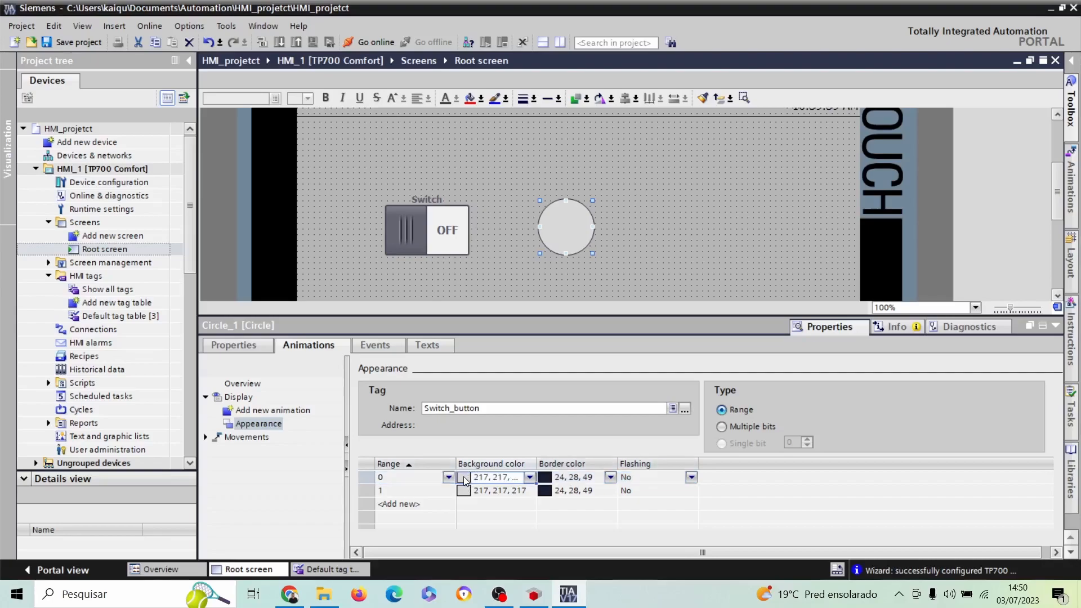
pyautogui.click(529, 477)
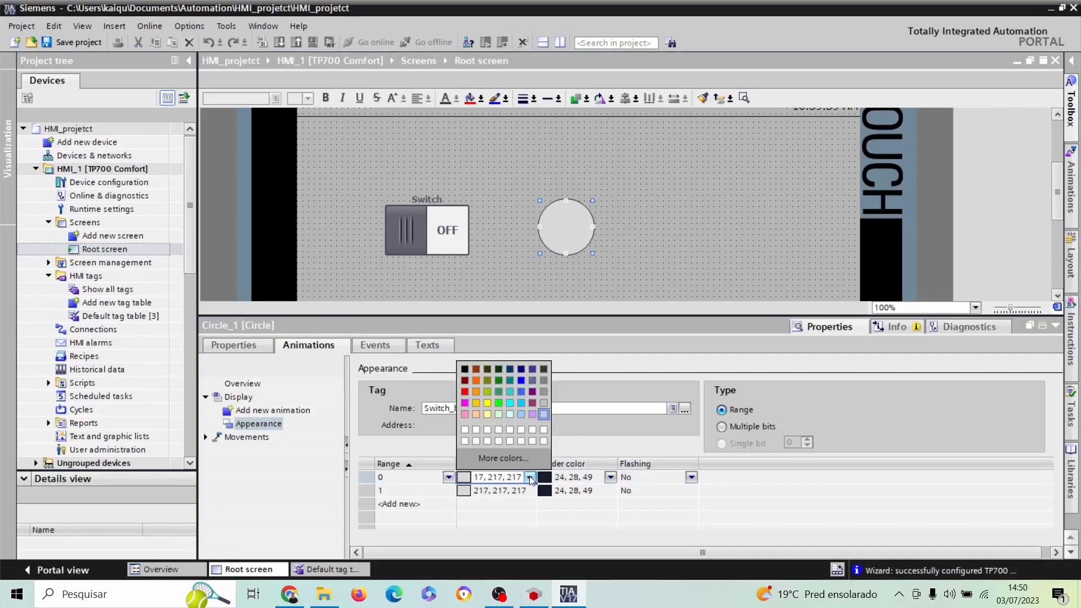
pyautogui.click(464, 392)
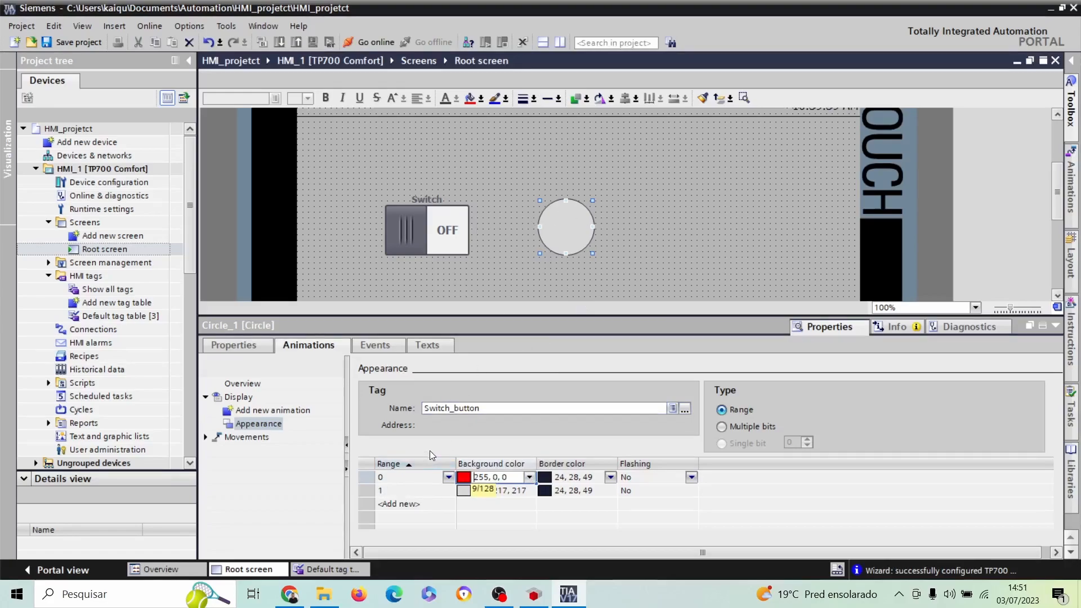
pyautogui.click(392, 493)
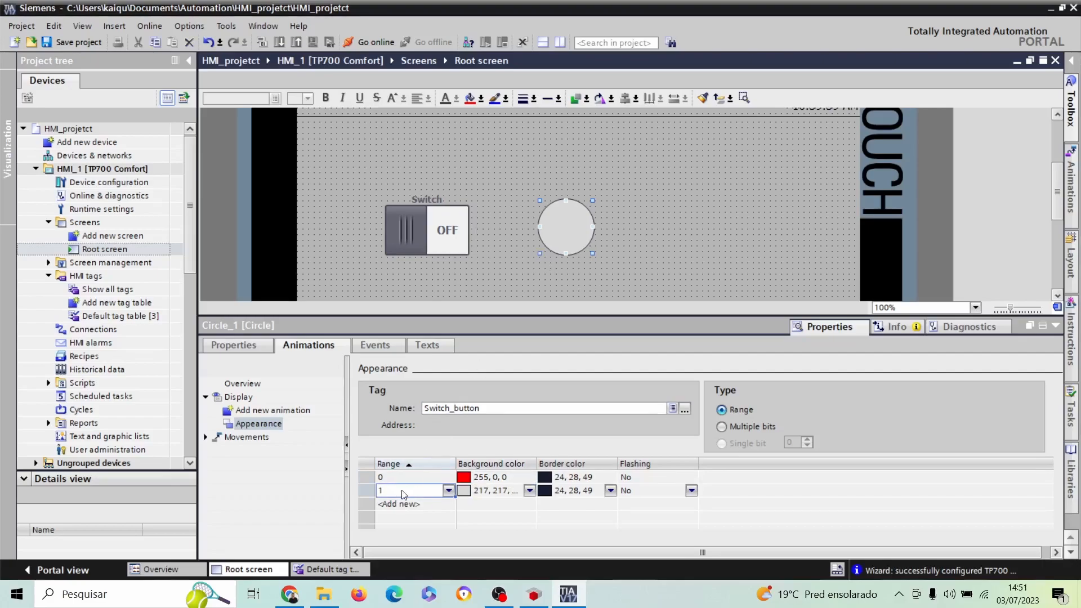
pyautogui.click(529, 491)
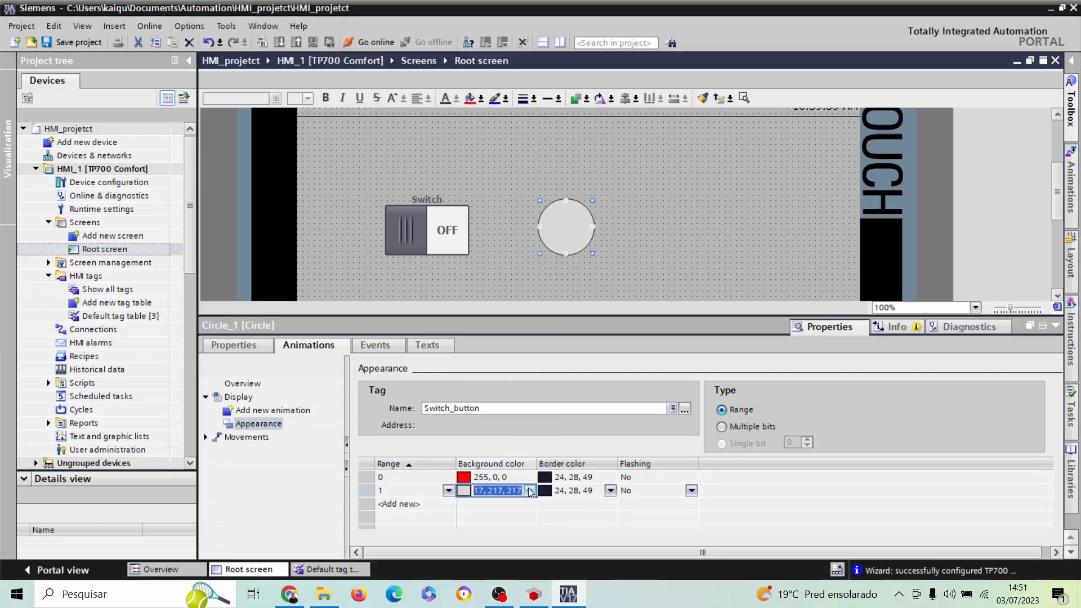
pyautogui.click(530, 490)
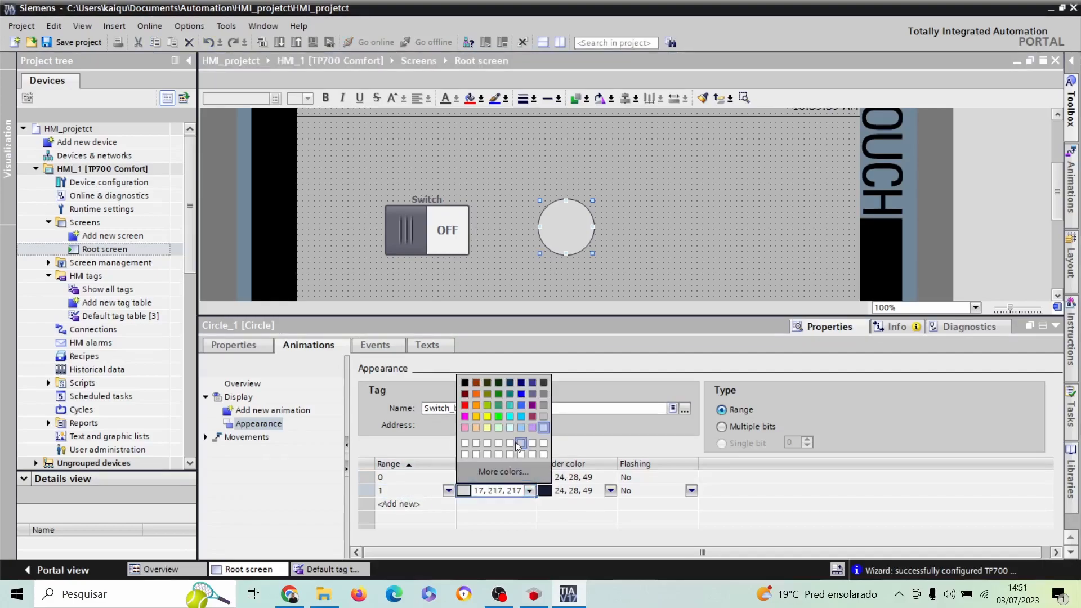
pyautogui.click(499, 417)
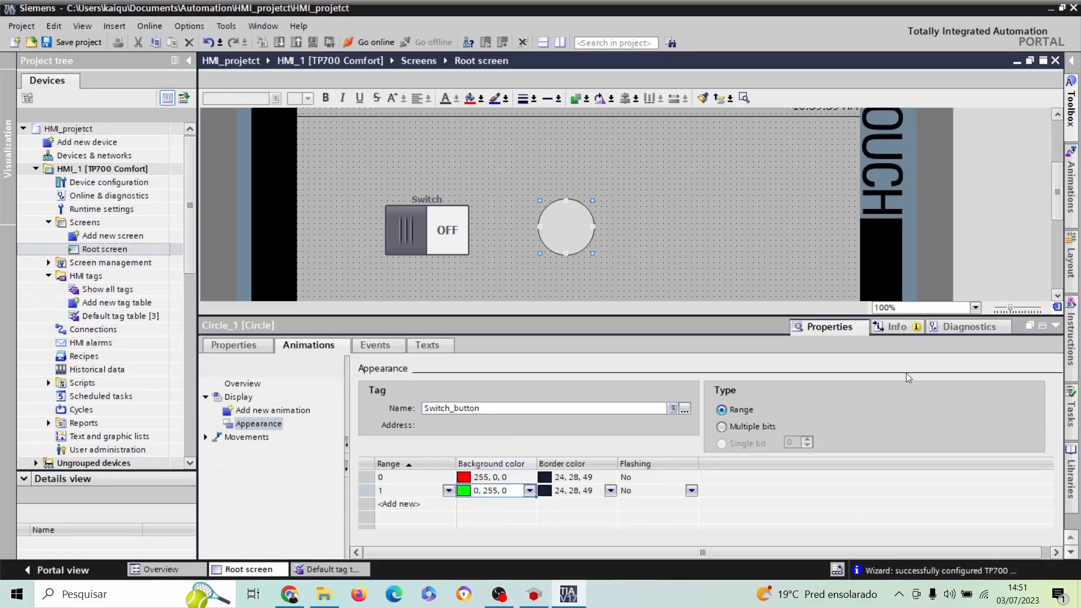
# Collapse the inspector window and start the HMI runtime simulation of the Root screen.
pyautogui.click(1052, 326)
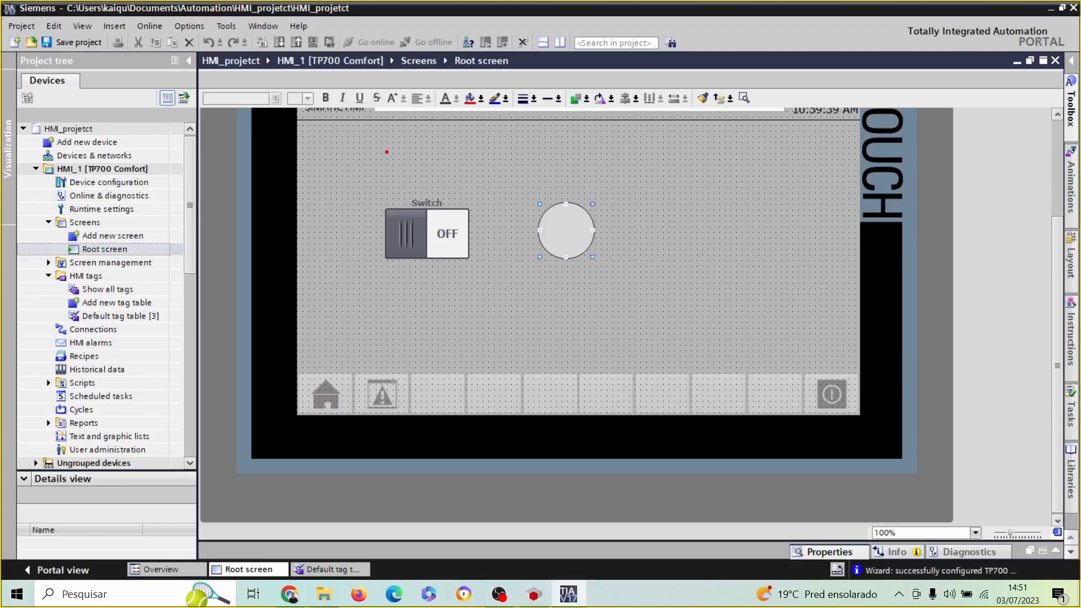
pyautogui.click(299, 145)
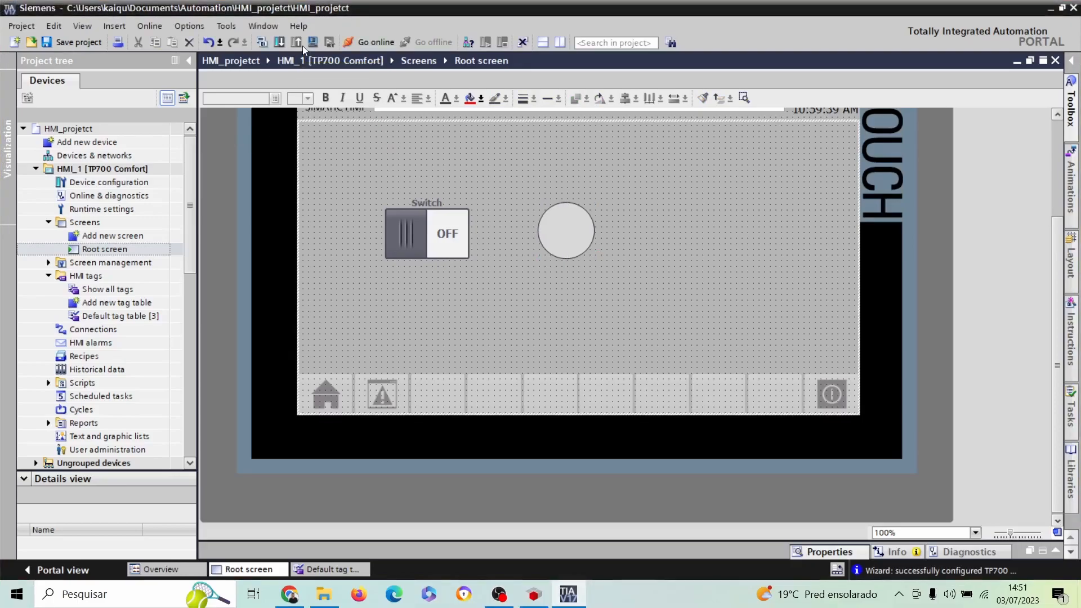
pyautogui.moveTo(299, 45)
pyautogui.mouseDown()
pyautogui.moveTo(298, 27)
pyautogui.moveTo(328, 48)
pyautogui.moveTo(304, 53)
pyautogui.mouseUp()
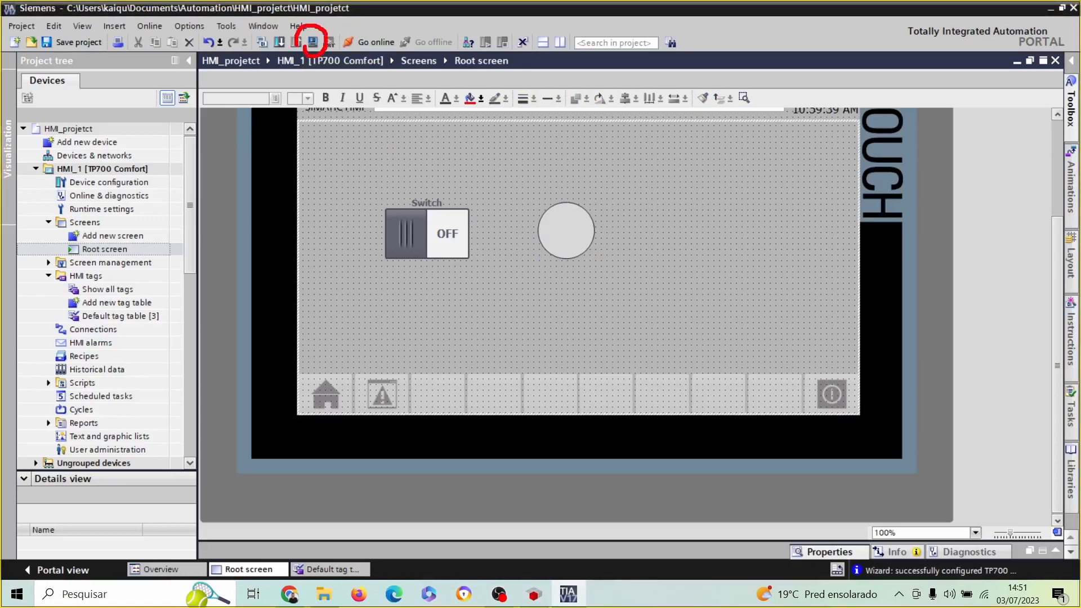
pyautogui.click(313, 41)
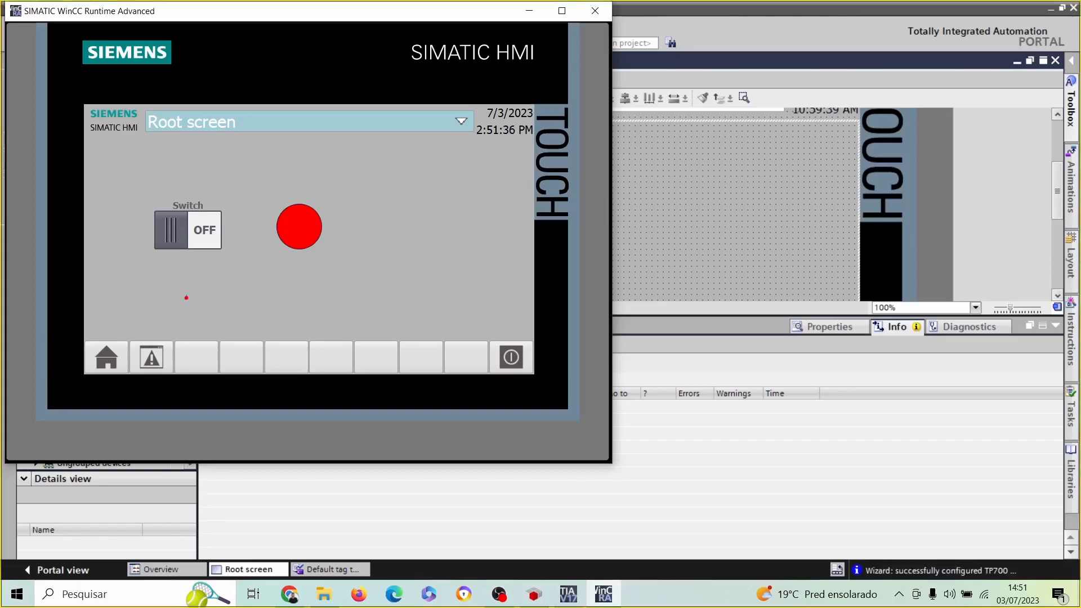
# Turn the switch on in the simulated Root screen to test the circle's color animation.
pyautogui.moveTo(200, 293)
pyautogui.mouseDown()
pyautogui.moveTo(209, 251)
pyautogui.moveTo(221, 278)
pyautogui.mouseUp()
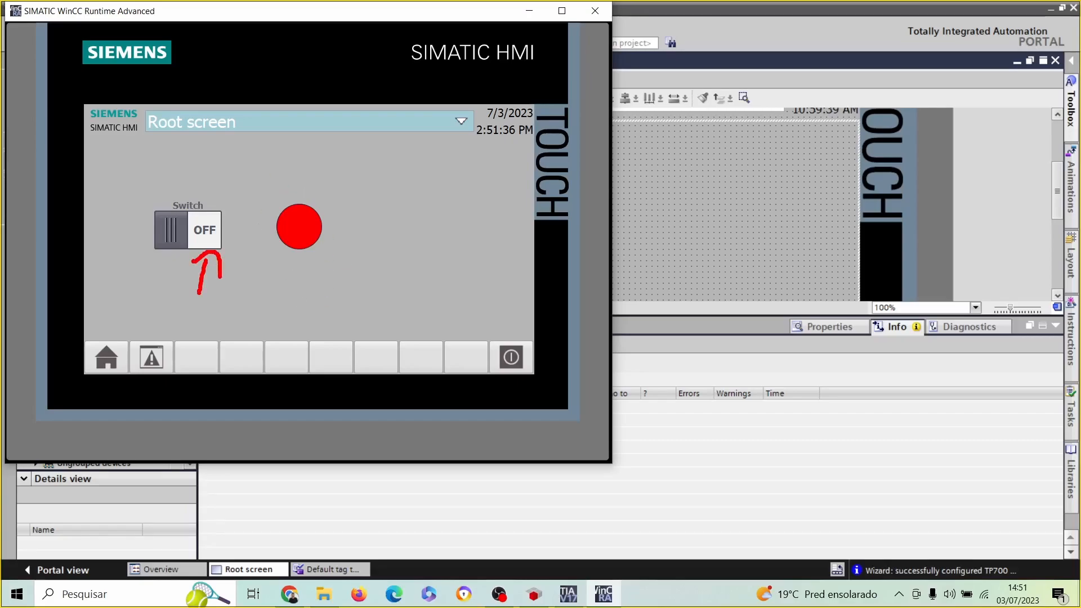
pyautogui.press('Escape')
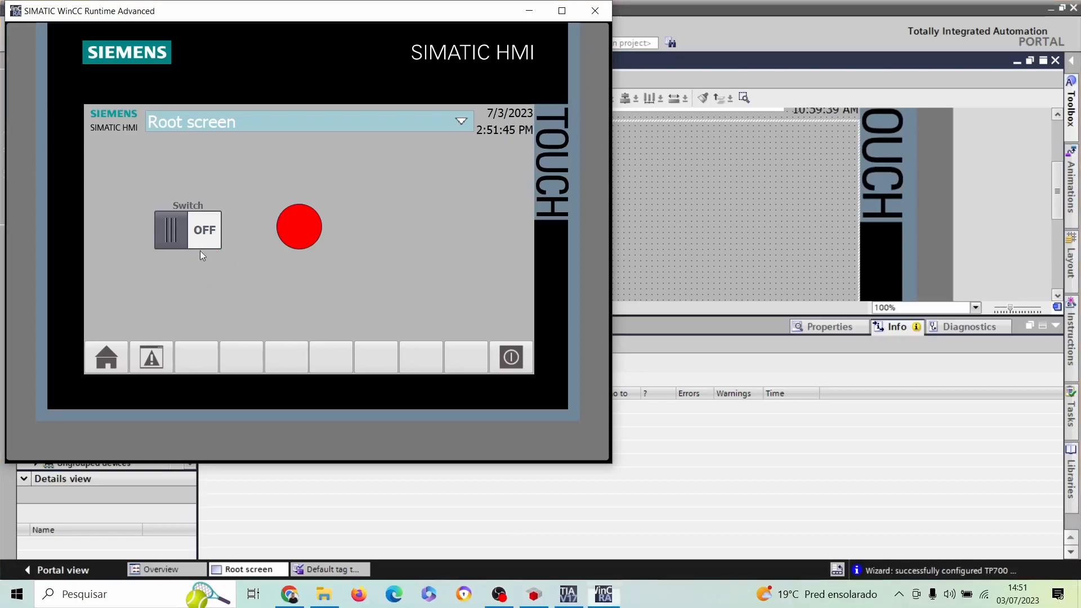
pyautogui.click(172, 237)
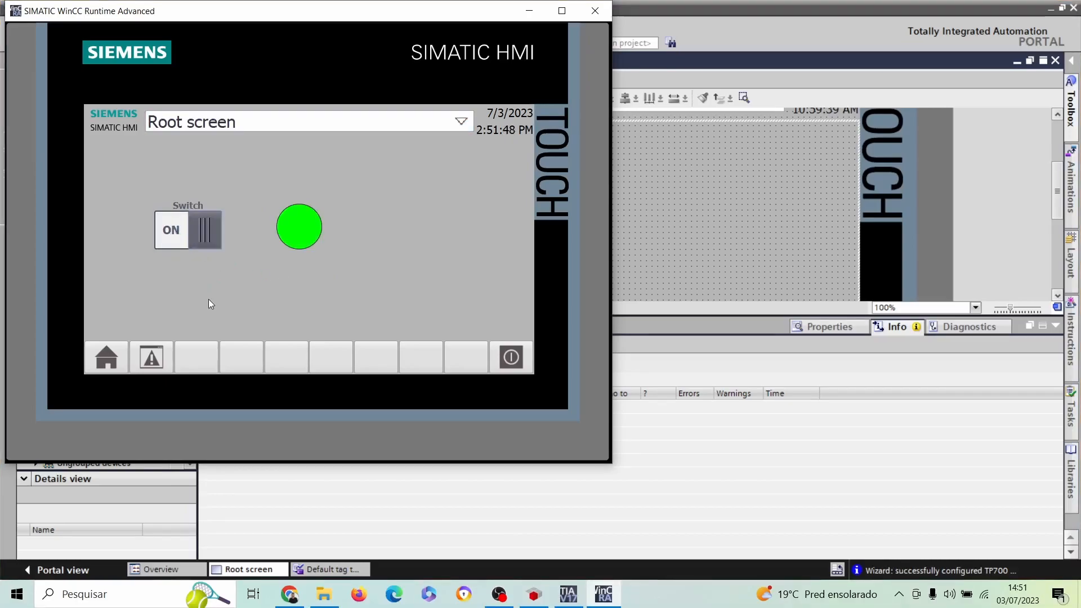
pyautogui.hotkey('ctrl', '2')
pyautogui.moveTo(166, 291)
pyautogui.mouseDown()
pyautogui.moveTo(165, 254)
pyautogui.moveTo(183, 274)
pyautogui.mouseUp()
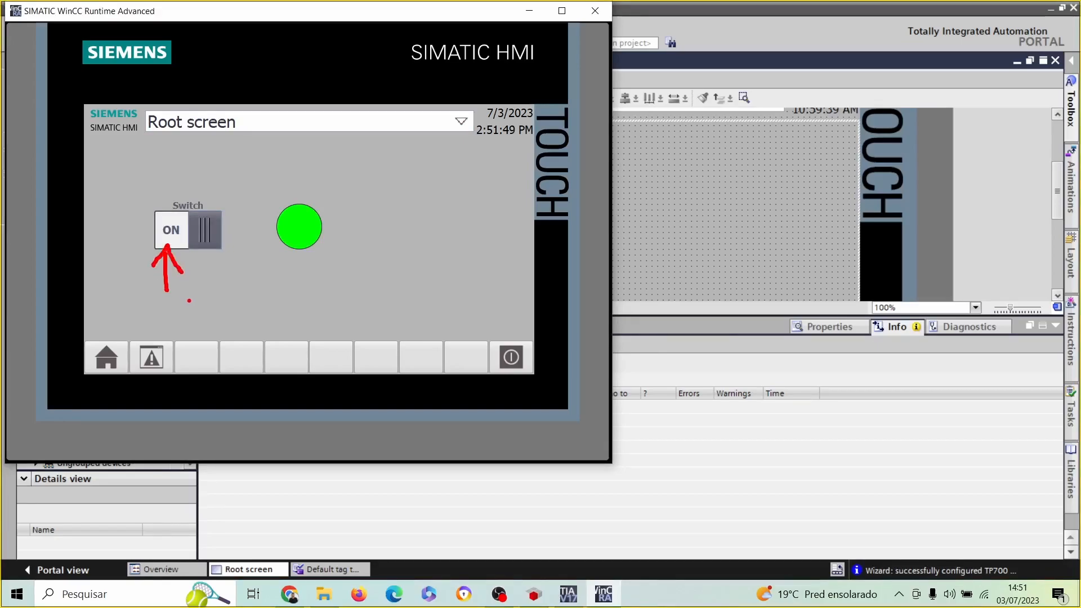
pyautogui.moveTo(265, 212)
pyautogui.mouseDown()
pyautogui.moveTo(314, 194)
pyautogui.moveTo(329, 248)
pyautogui.moveTo(268, 228)
pyautogui.moveTo(266, 207)
pyautogui.mouseUp()
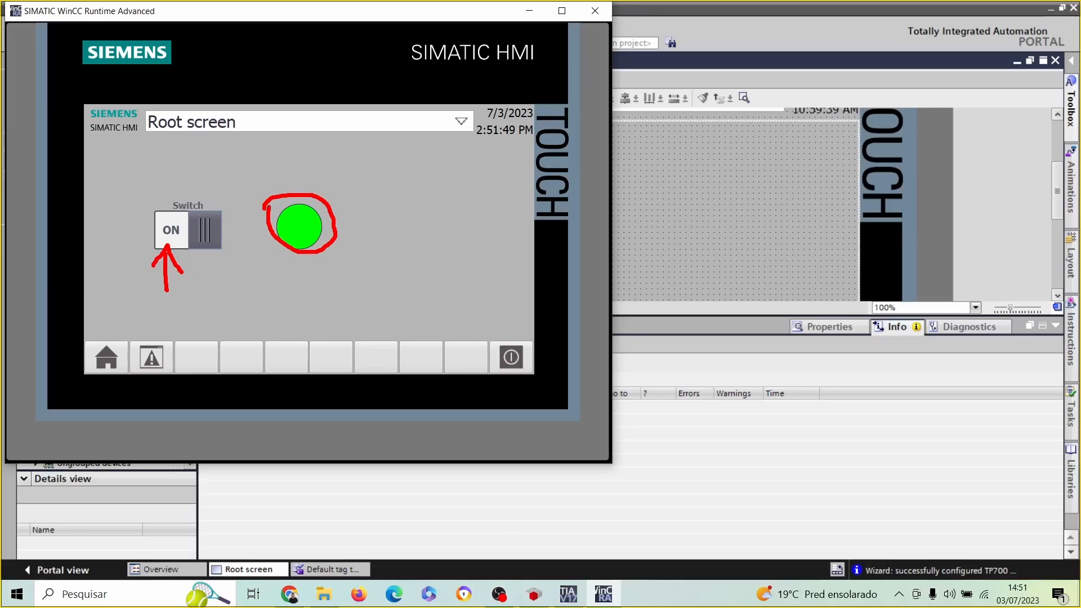